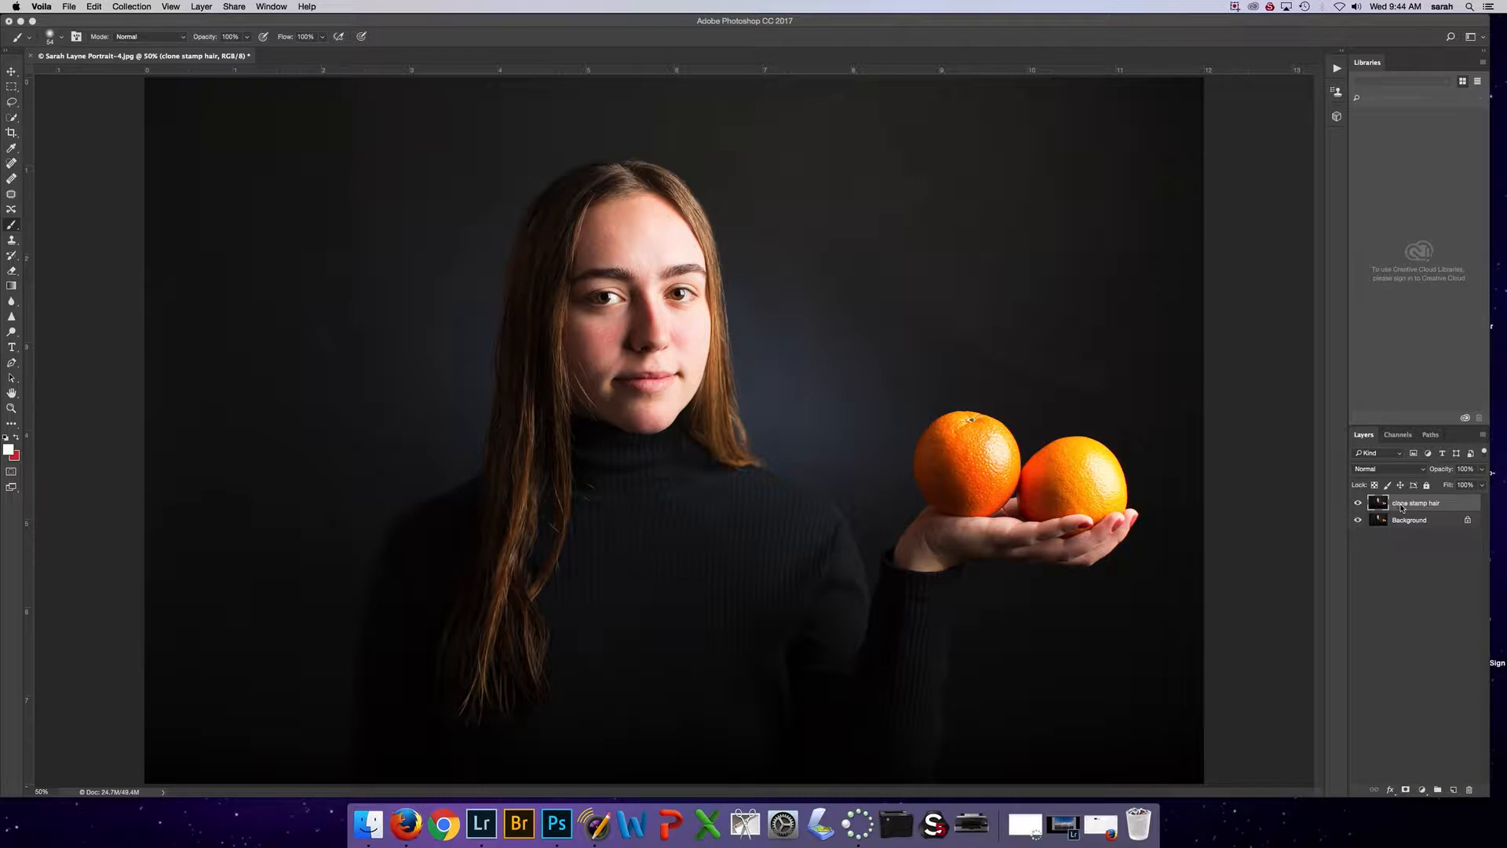
Duplicate the clone stamp hair layer and rename the copy as liquify
left_click(1399, 506)
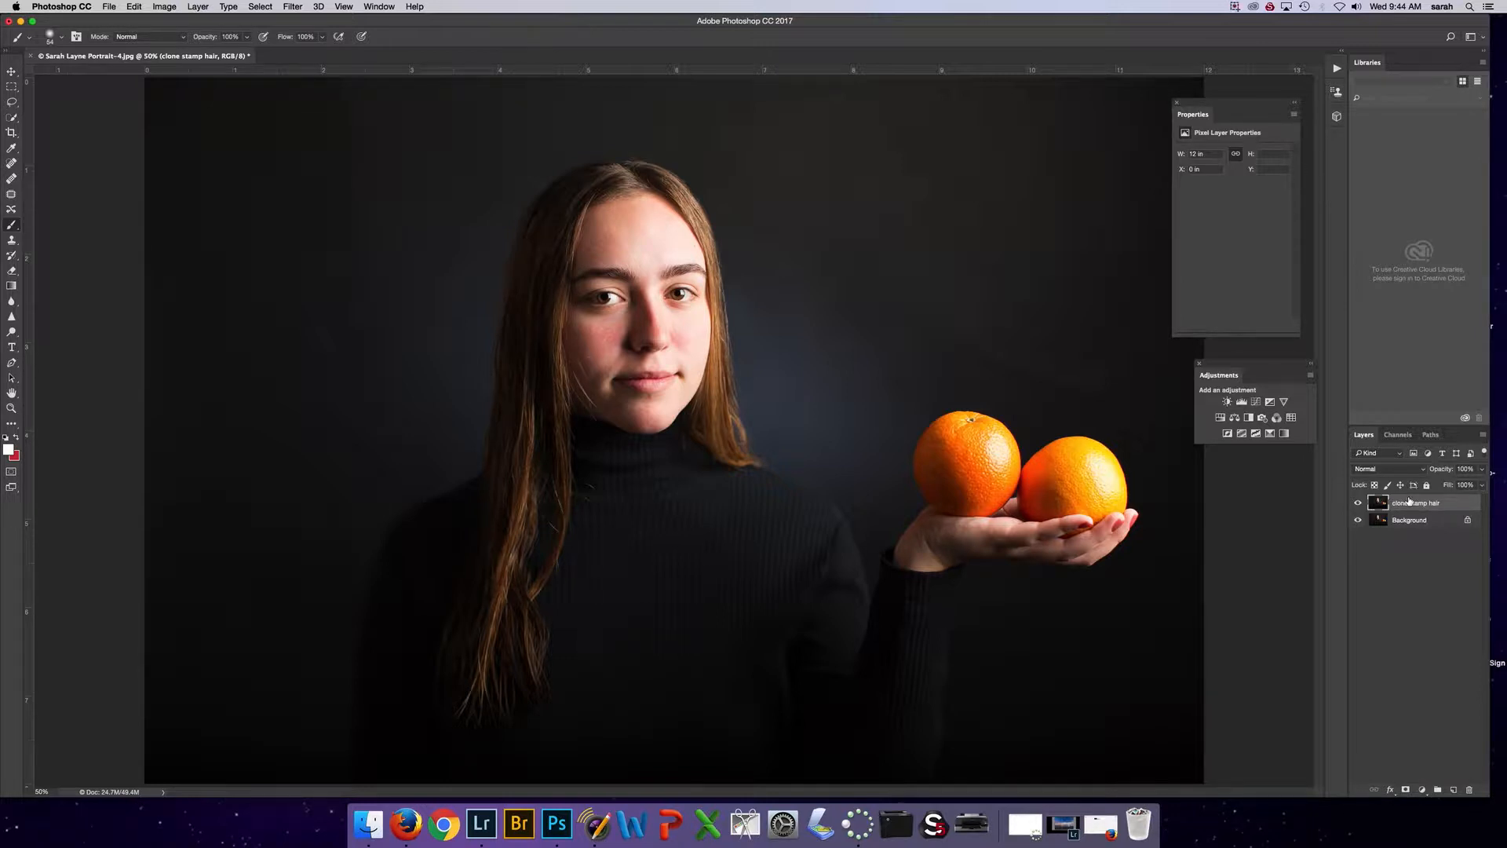
key("super+j")
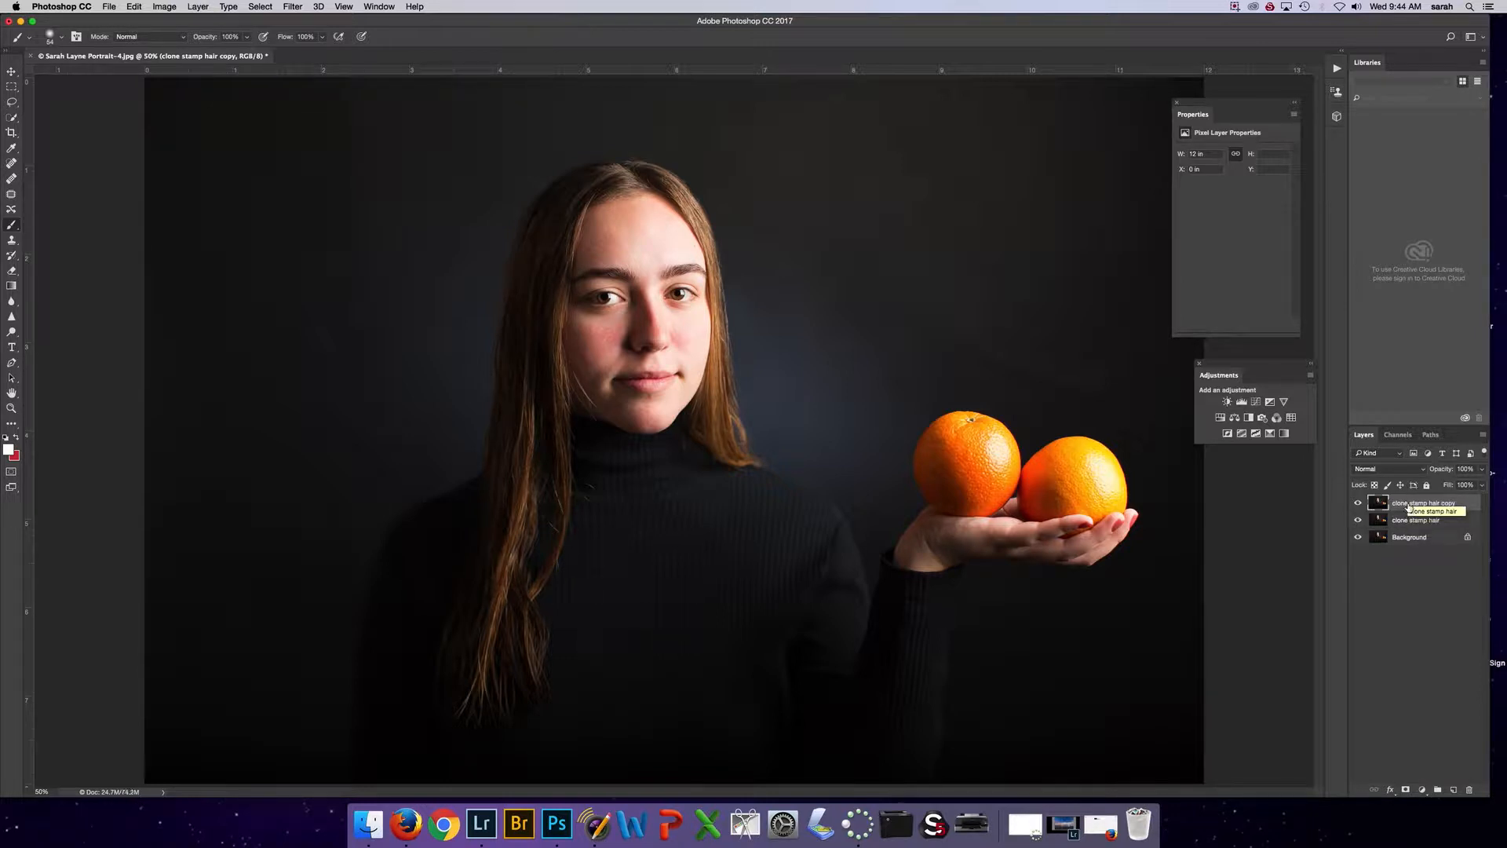
double_click(1410, 504)
left_click(1406, 503)
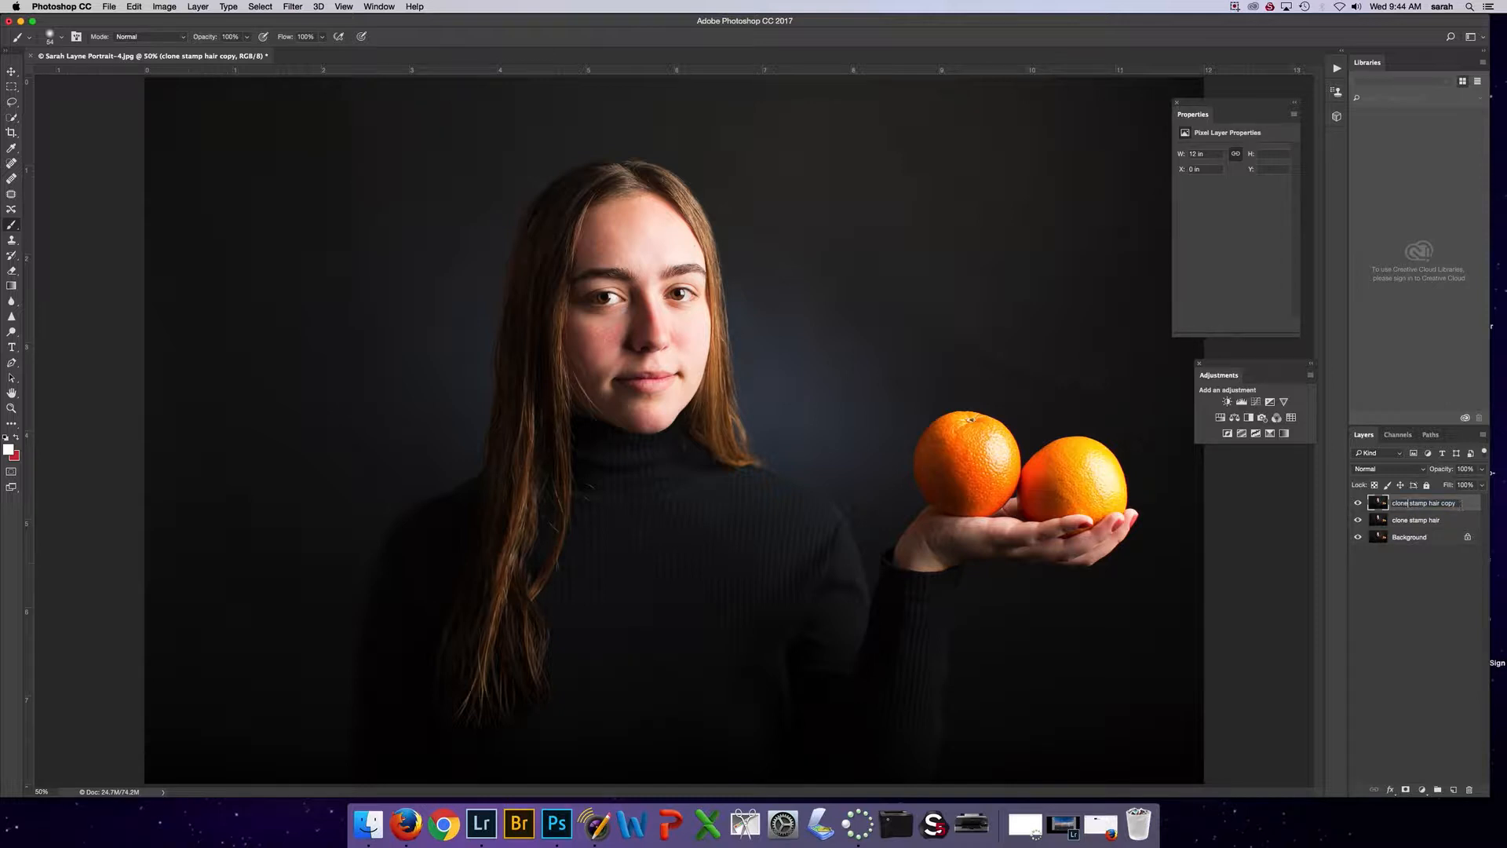
left_click_drag(1462, 505, 1338, 492)
type("t")
key("Return")
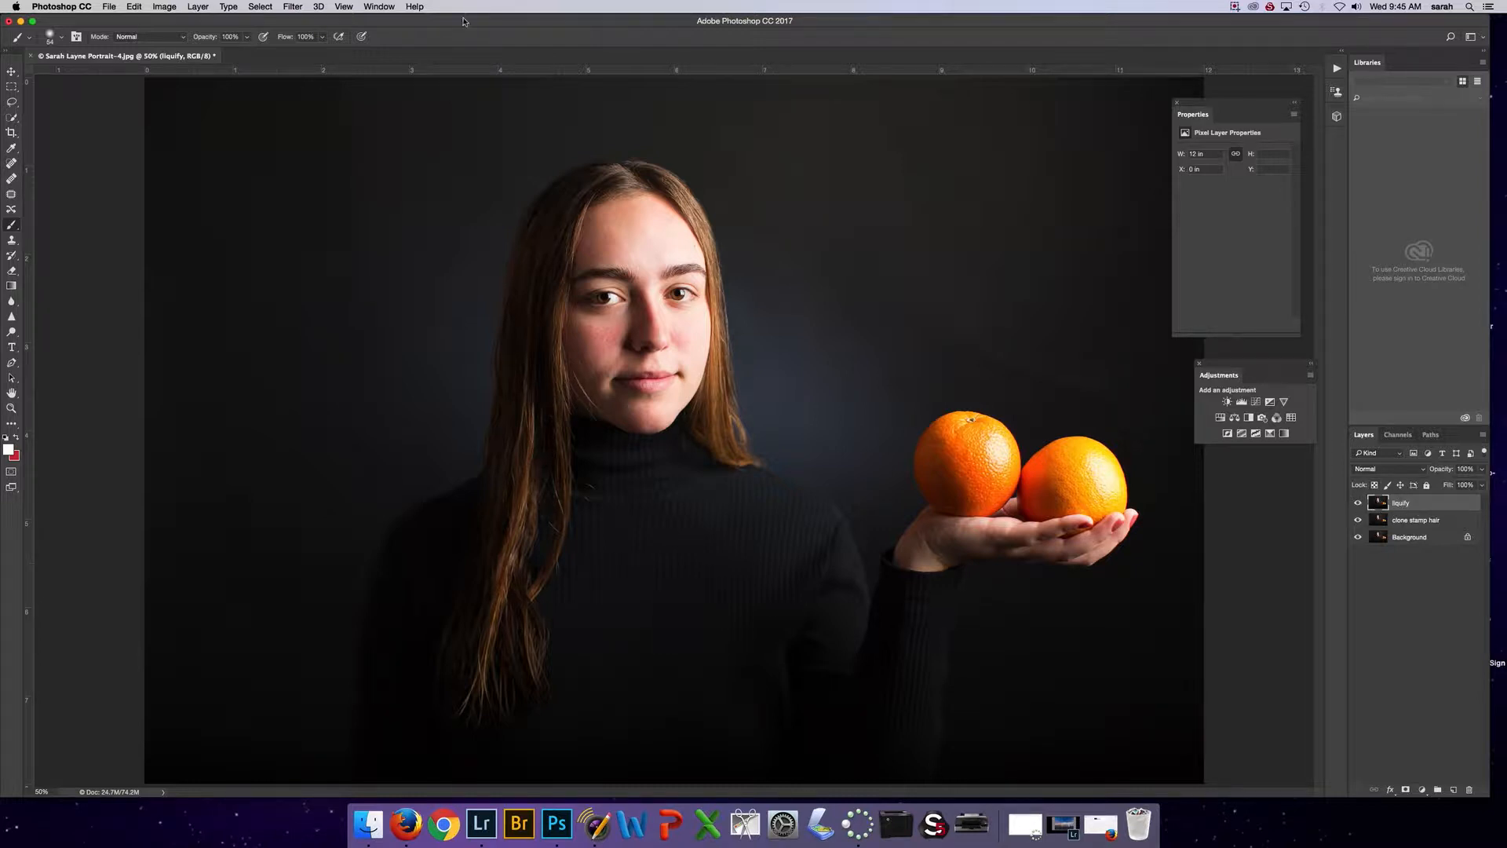
Open the Liquify filter for the liquify layer and collapse its view options
left_click(292, 7)
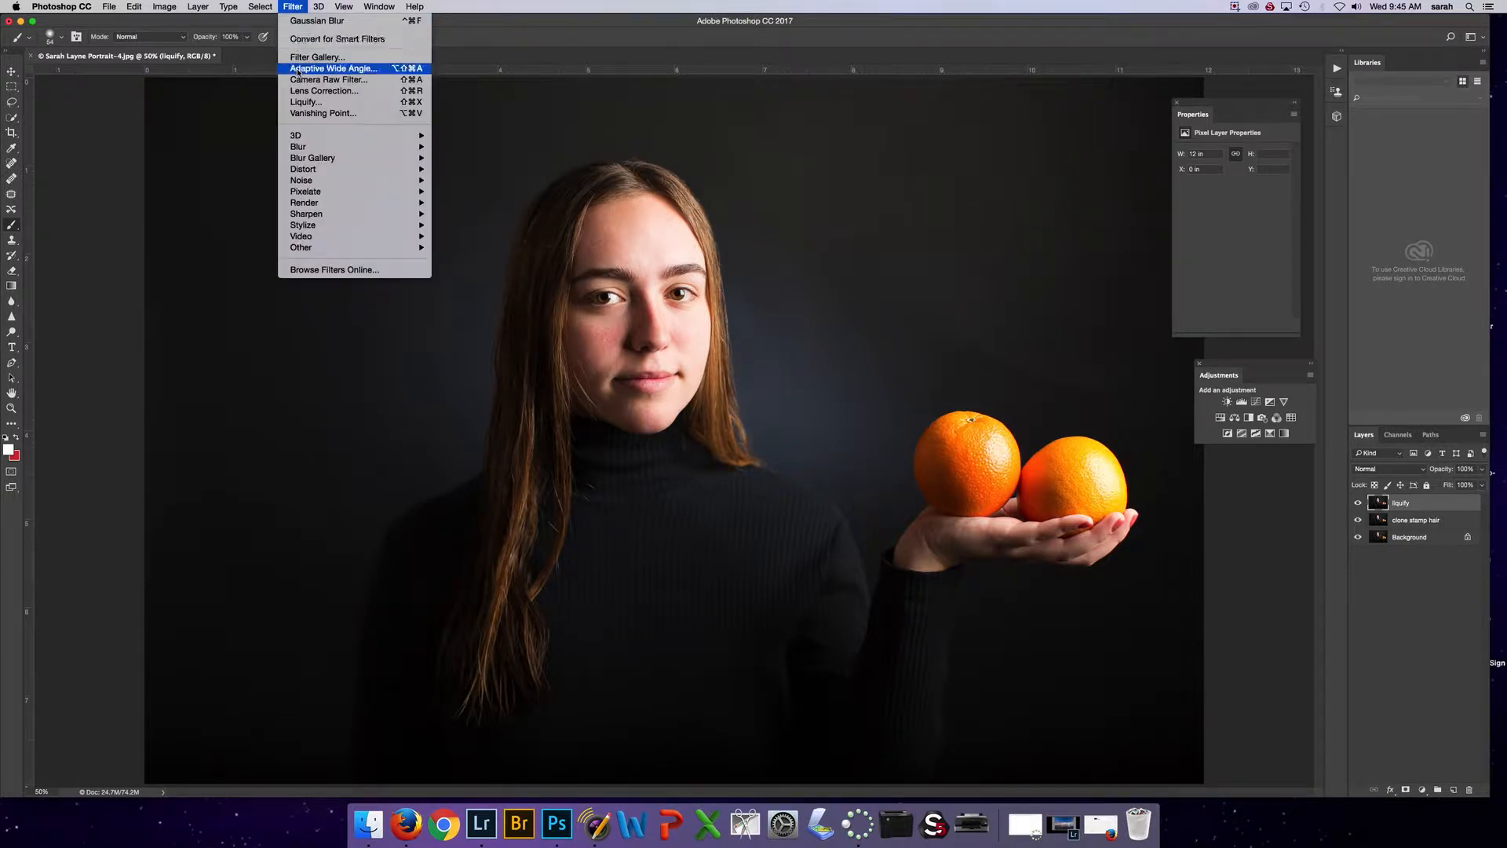
mouse_move(310, 147)
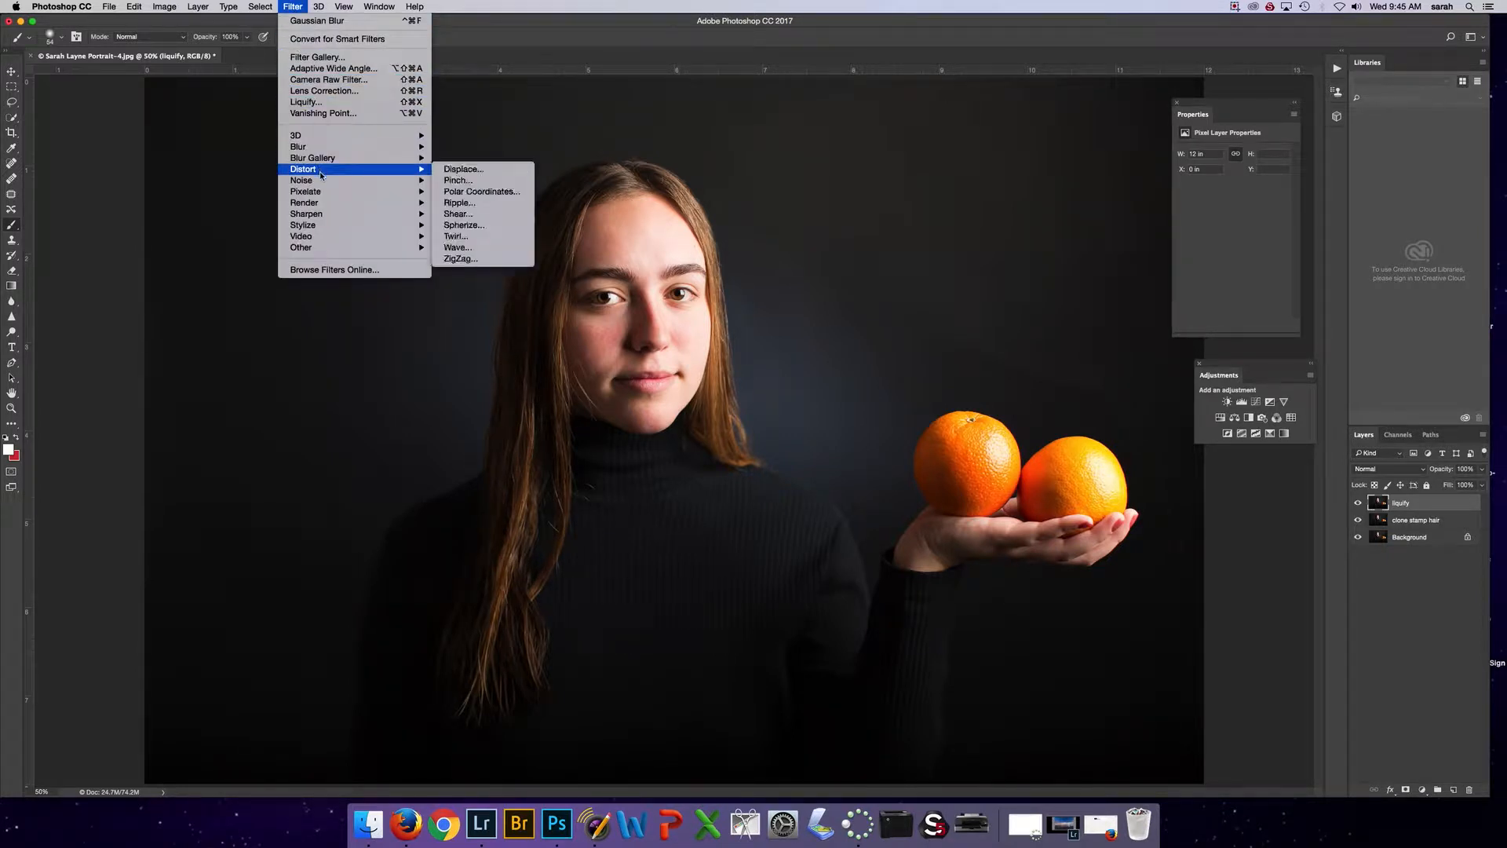
mouse_move(322, 193)
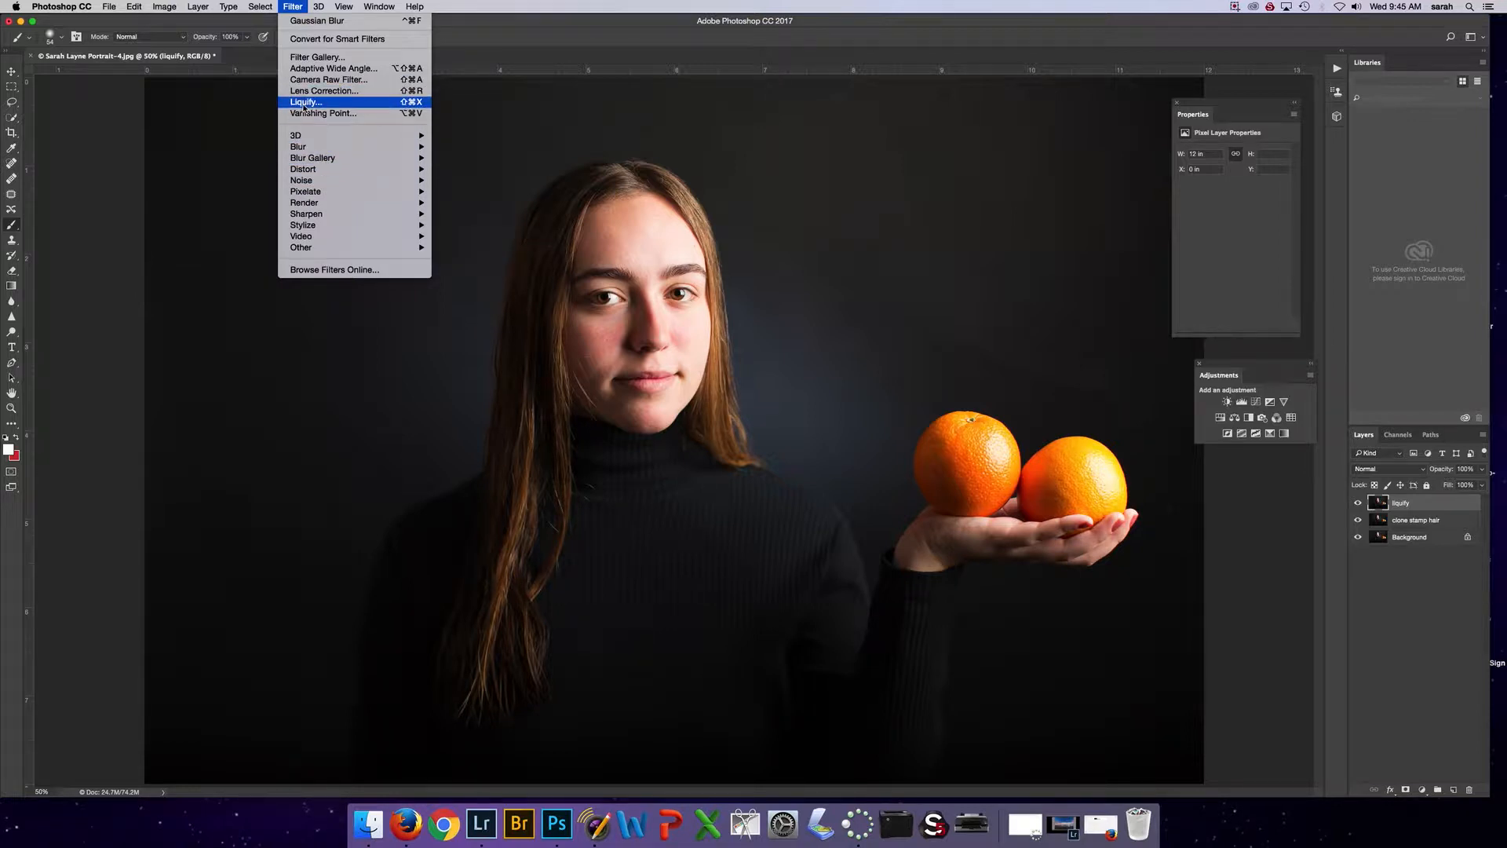
left_click(303, 104)
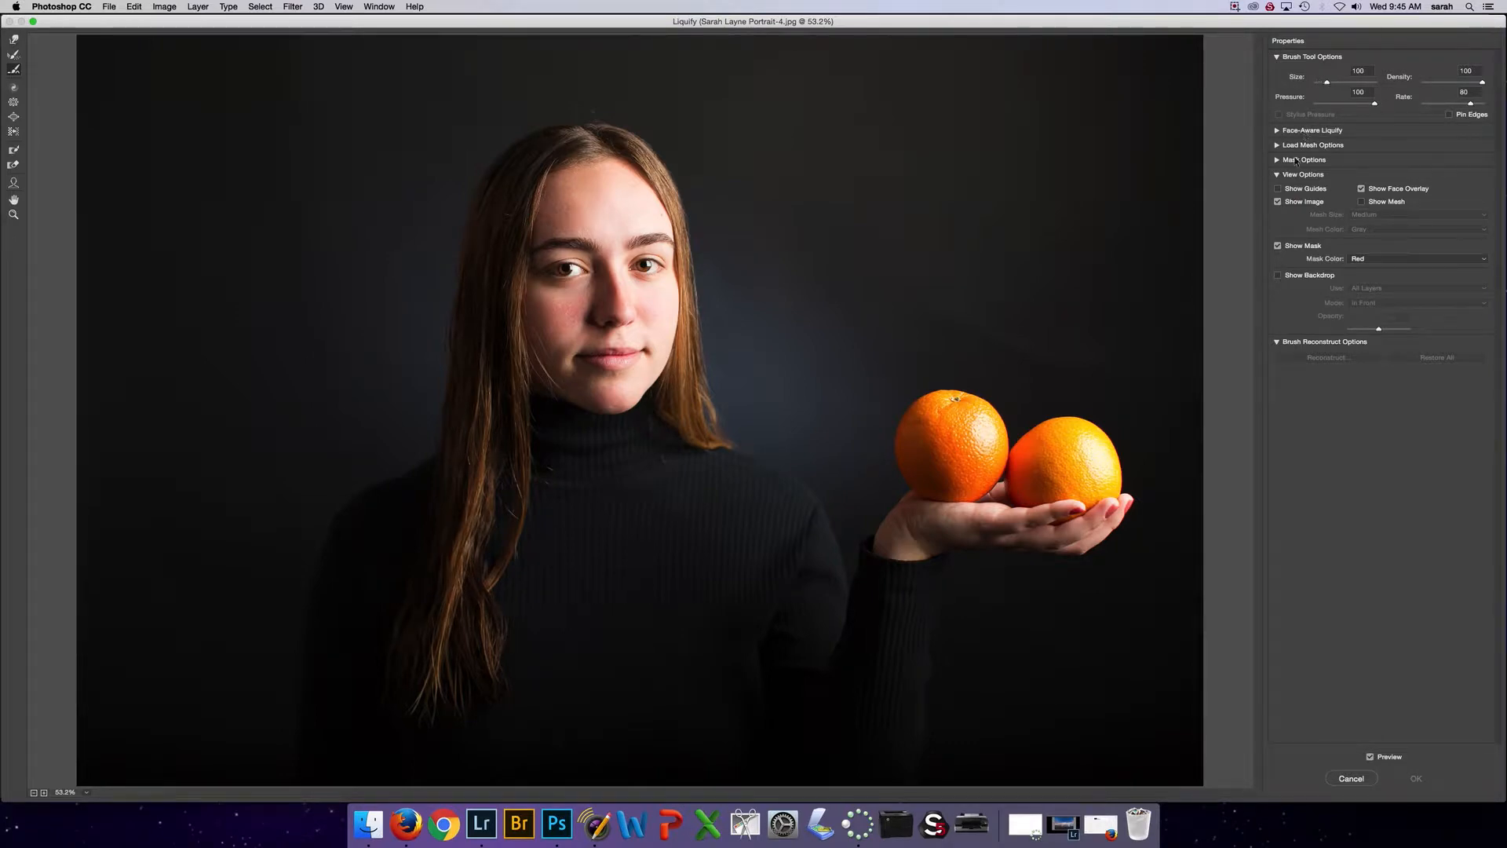
left_click(1278, 175)
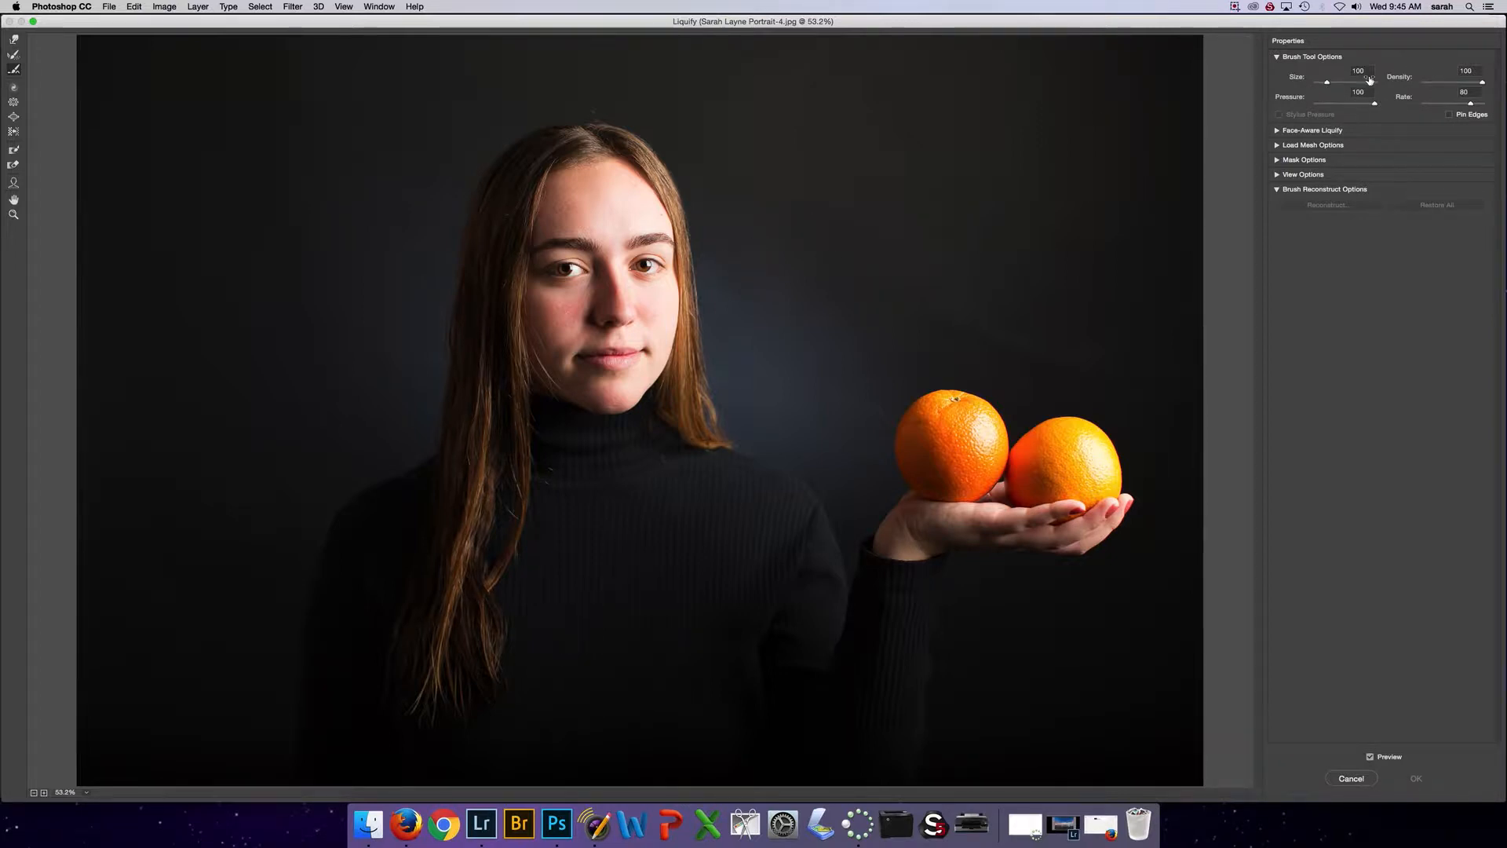
Try different Liquify brush sizes, including 1990 and 34, and fine-tune the size in small increments
left_click_drag(1327, 82, 1345, 82)
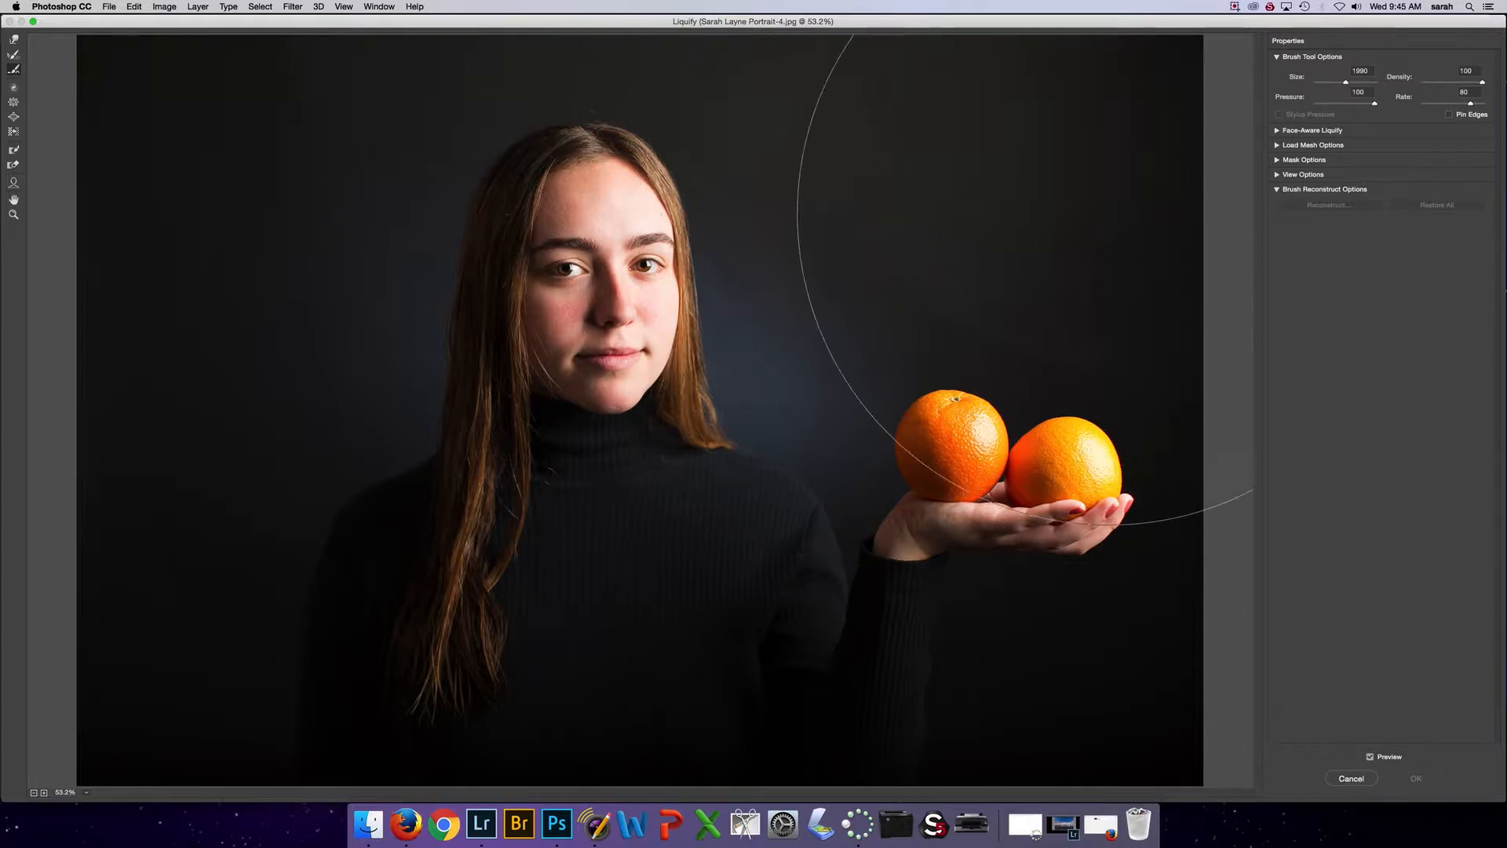
left_click_drag(1350, 84, 1325, 86)
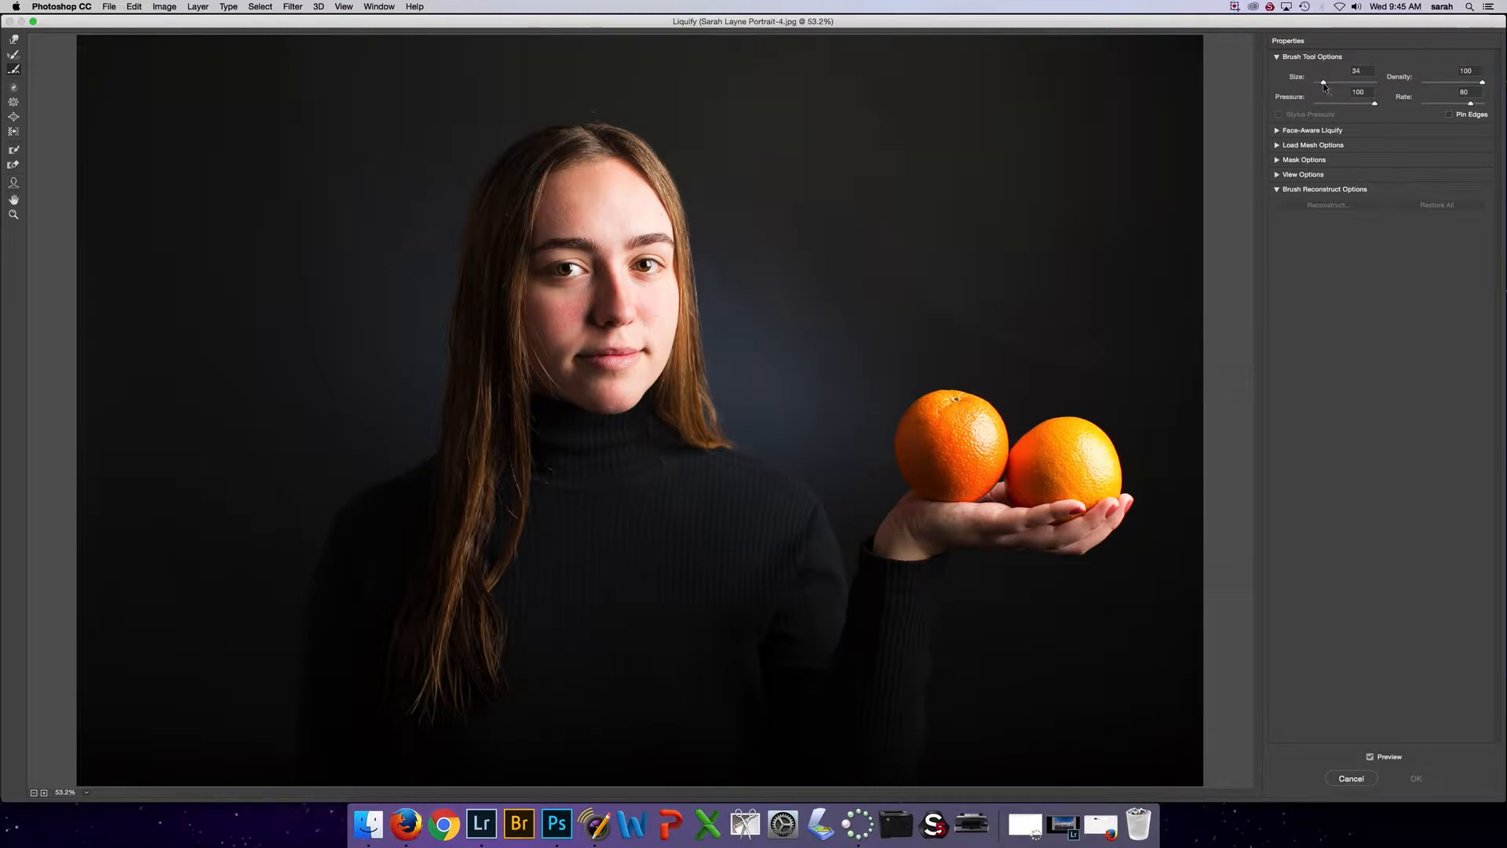
left_click_drag(1324, 83, 1333, 84)
key("bracketleft")
key("bracketleft")
key("bracketleft")
key("bracketright")
key("bracketright")
Examine the portrait up close at 200%, from the hairline and eyes down to the mouth and chin
left_click(15, 215)
left_click(87, 794)
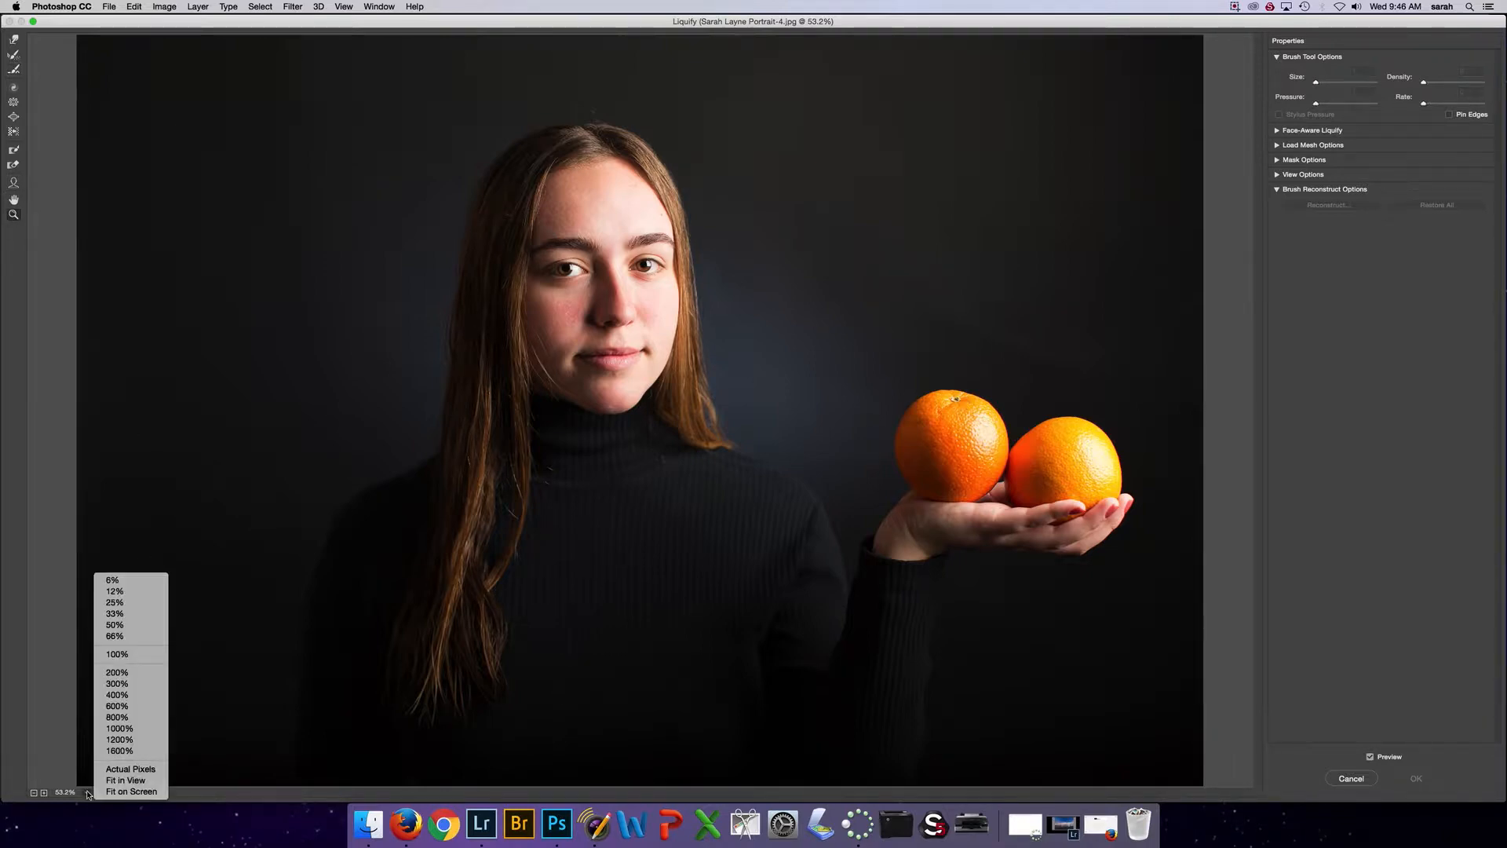
left_click(14, 216)
left_click(634, 284)
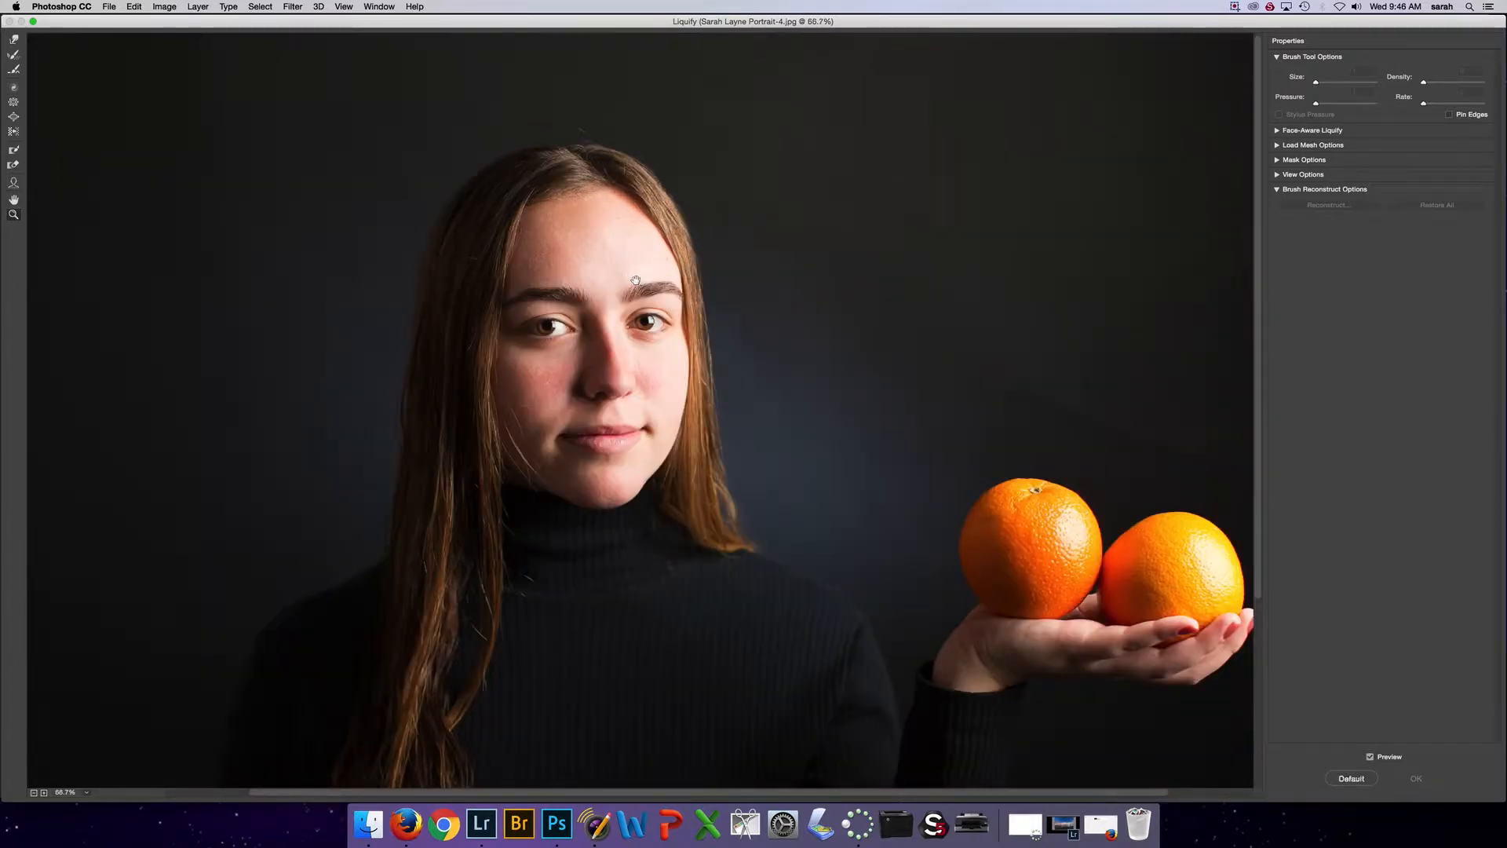
left_click(636, 281, "alt")
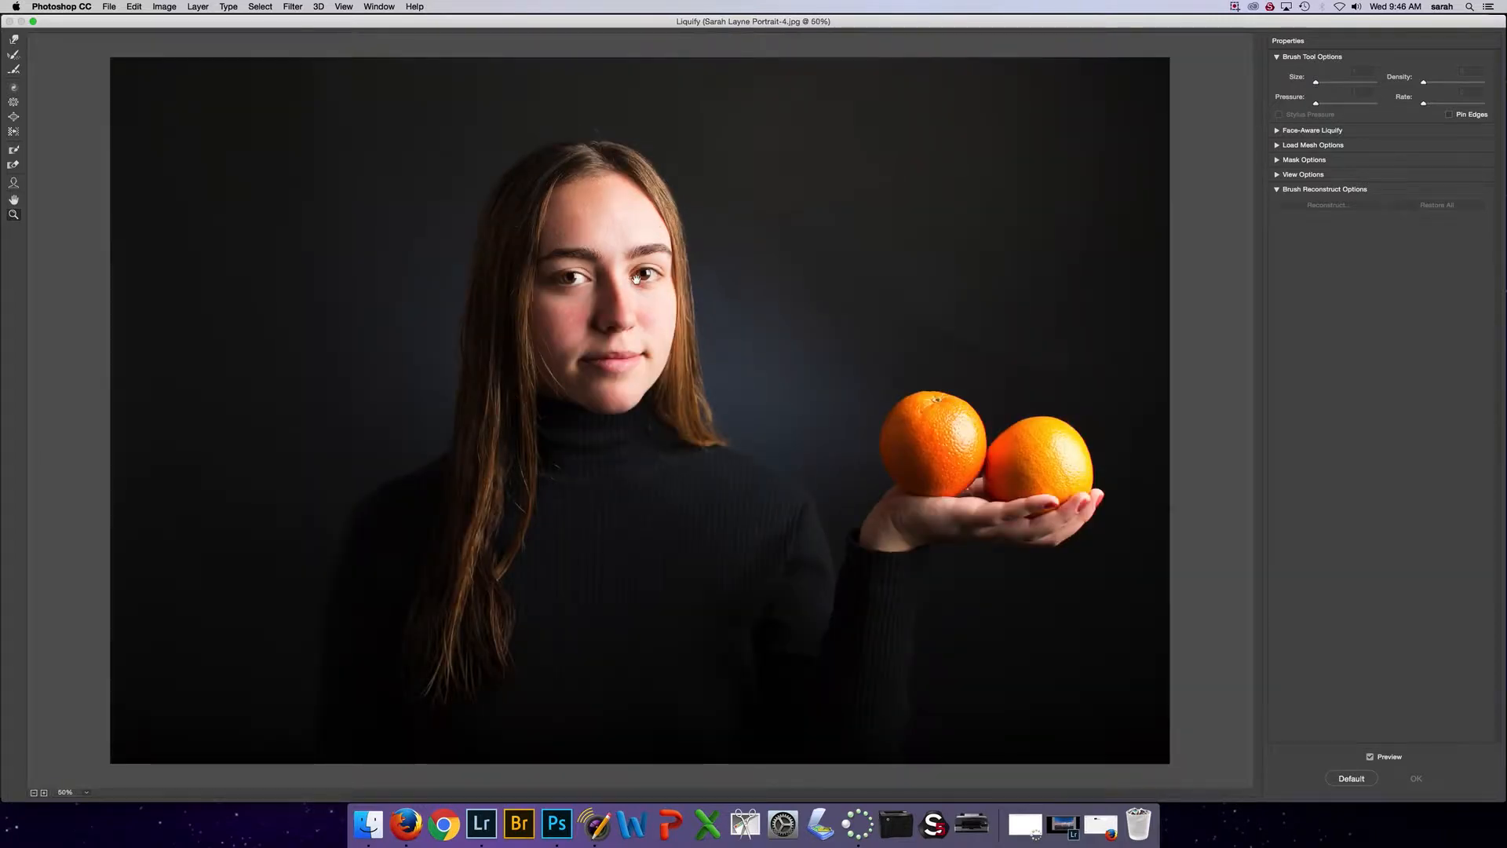
key("super+plus")
key("super+plus")
key("super+minus")
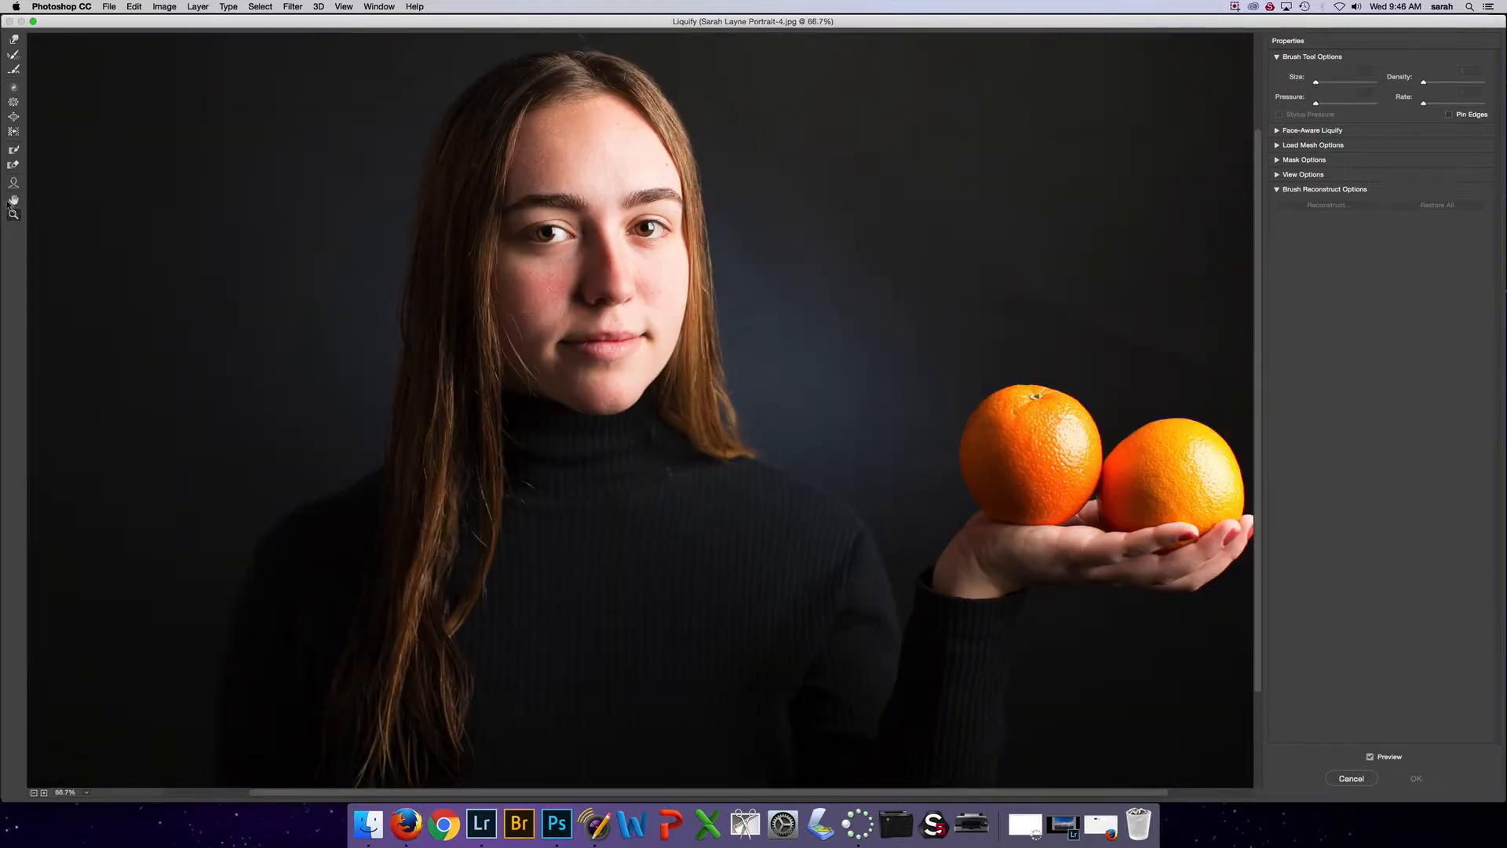
left_click(590, 258)
left_click(590, 258)
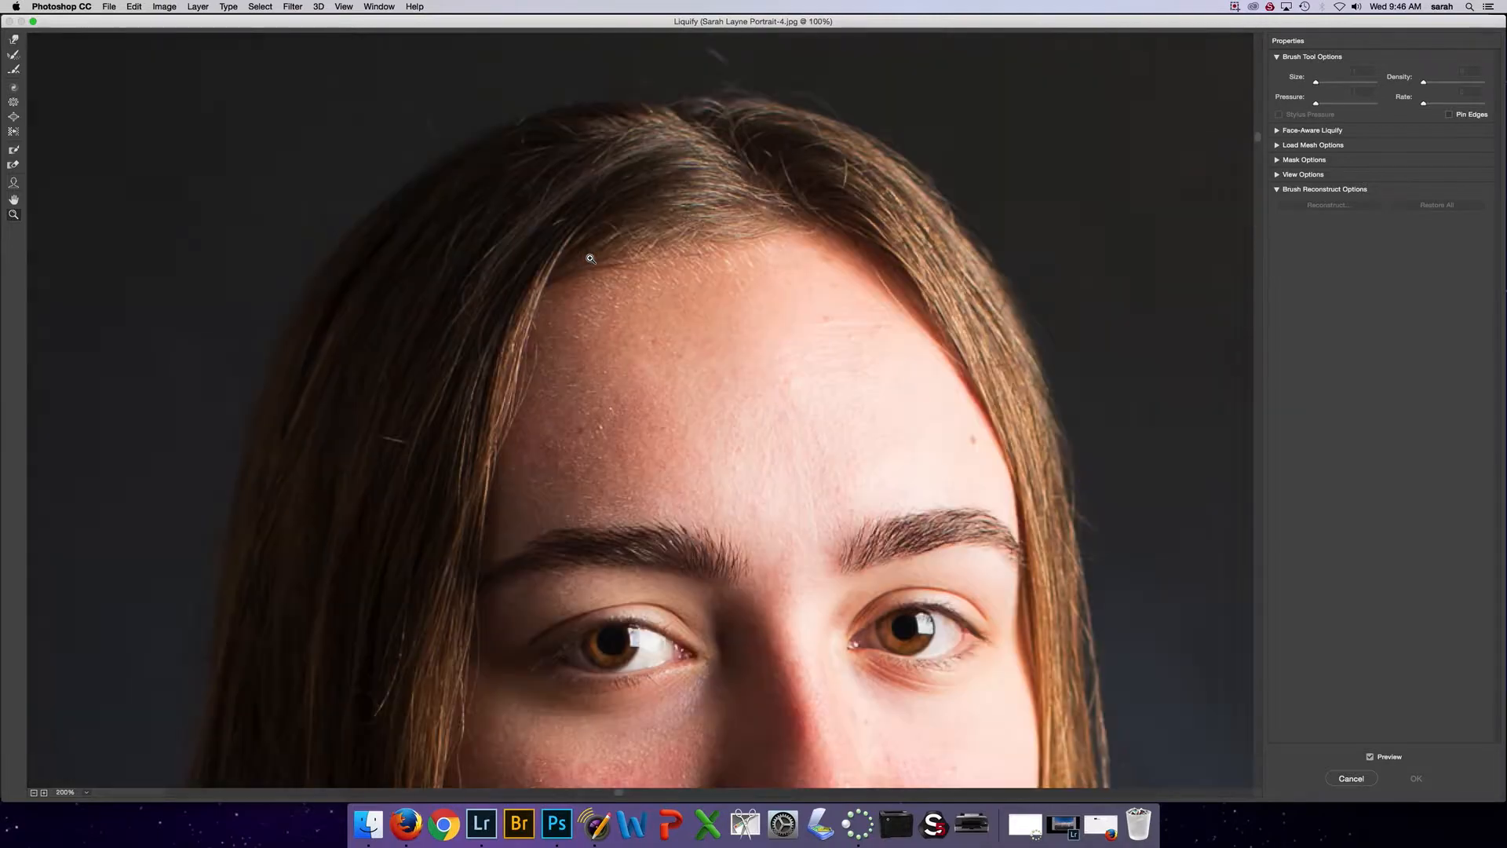
left_click(12, 200)
mouse_move(798, 448)
left_mouse_down()
mouse_move(599, 172)
mouse_move(708, 572)
mouse_move(709, 121)
mouse_move(646, 401)
mouse_move(592, 189)
left_mouse_up()
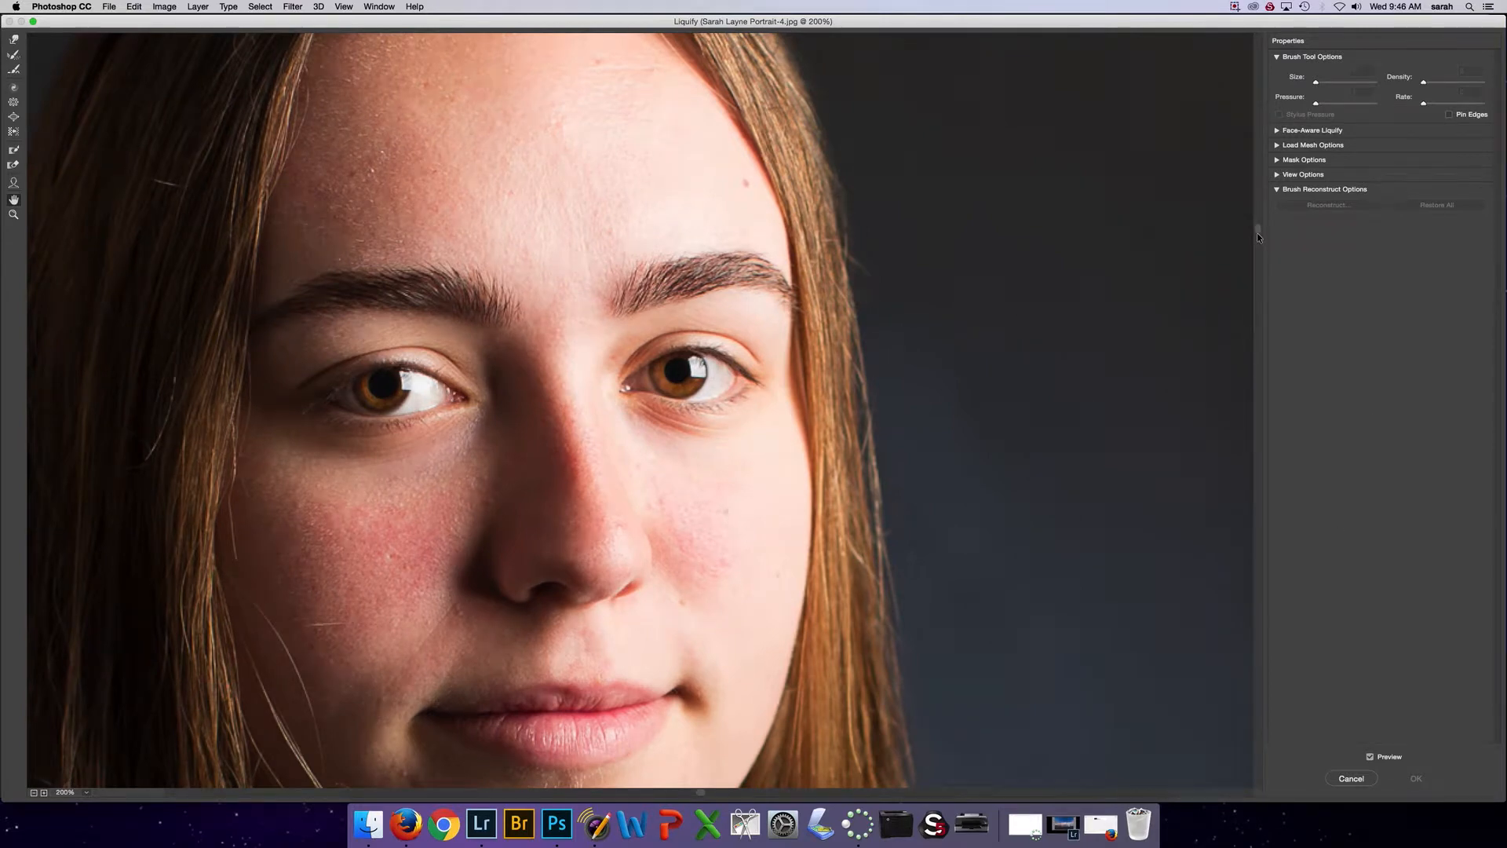
left_click_drag(1256, 233, 1259, 366)
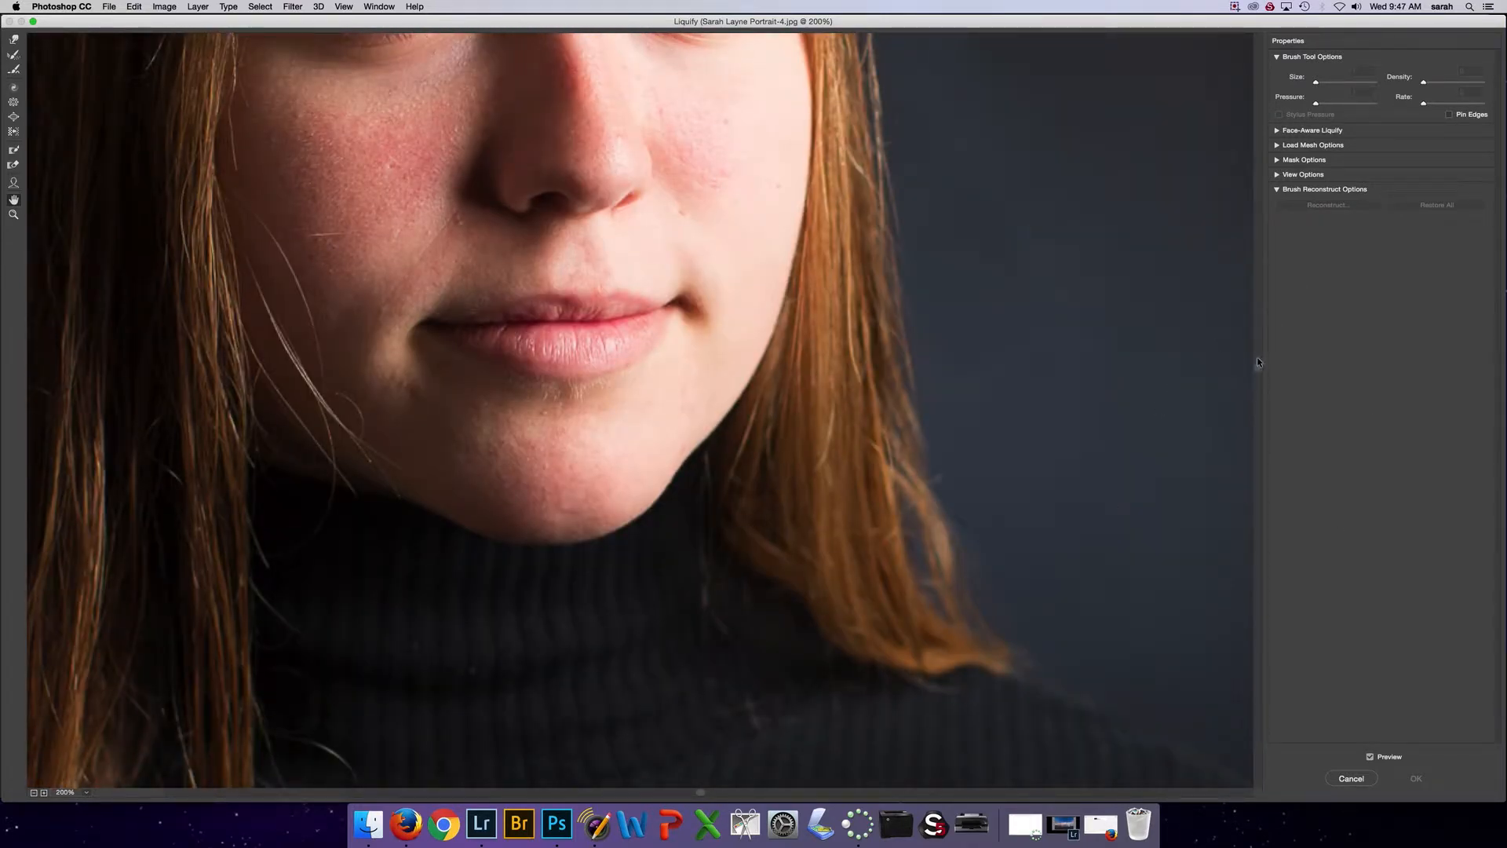
key("alt")
left_click(596, 828)
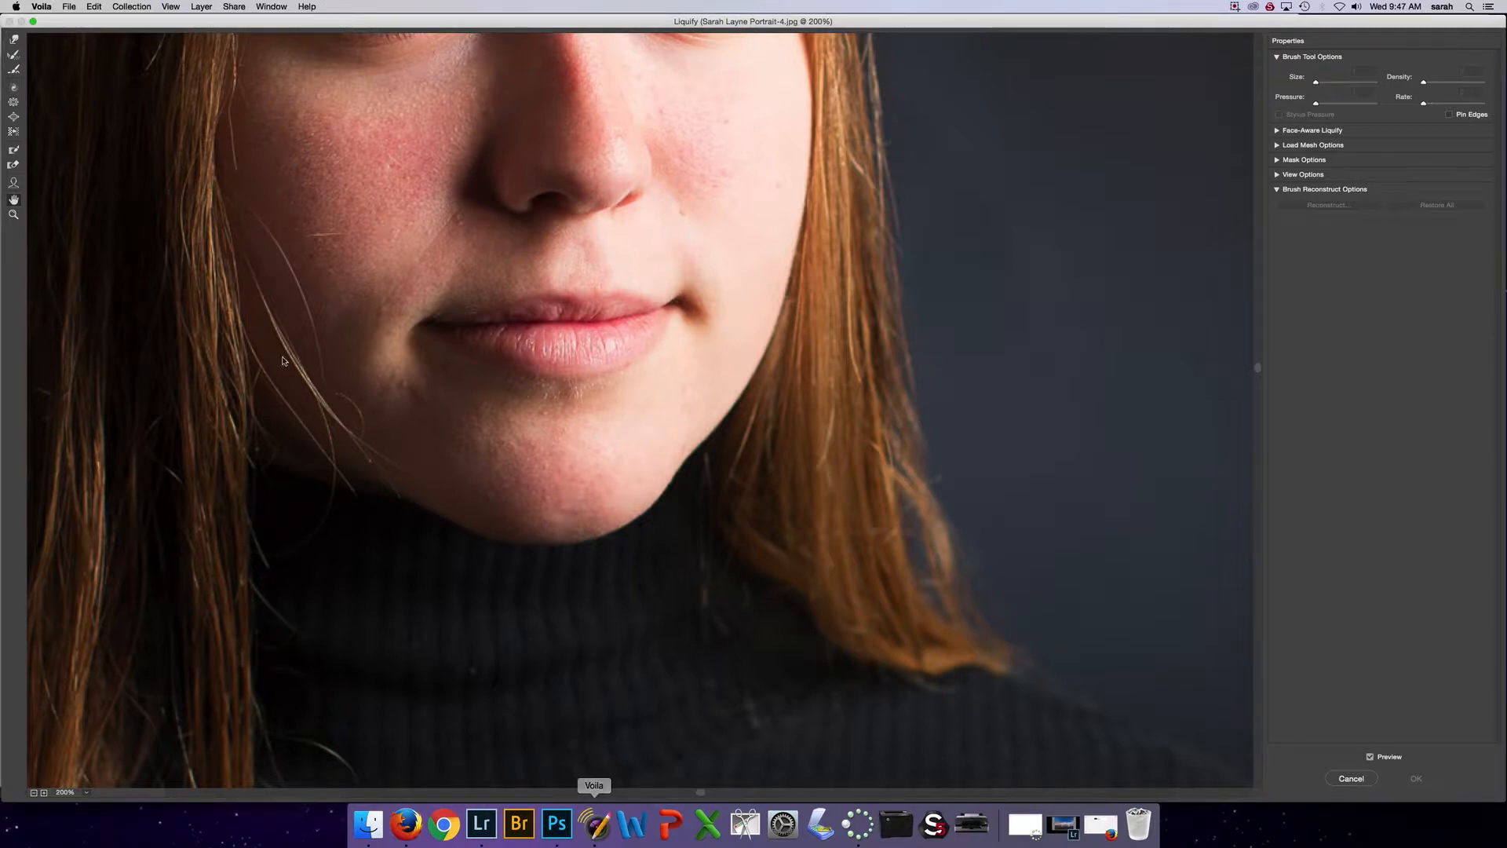
left_click(234, 7)
left_click(251, 21)
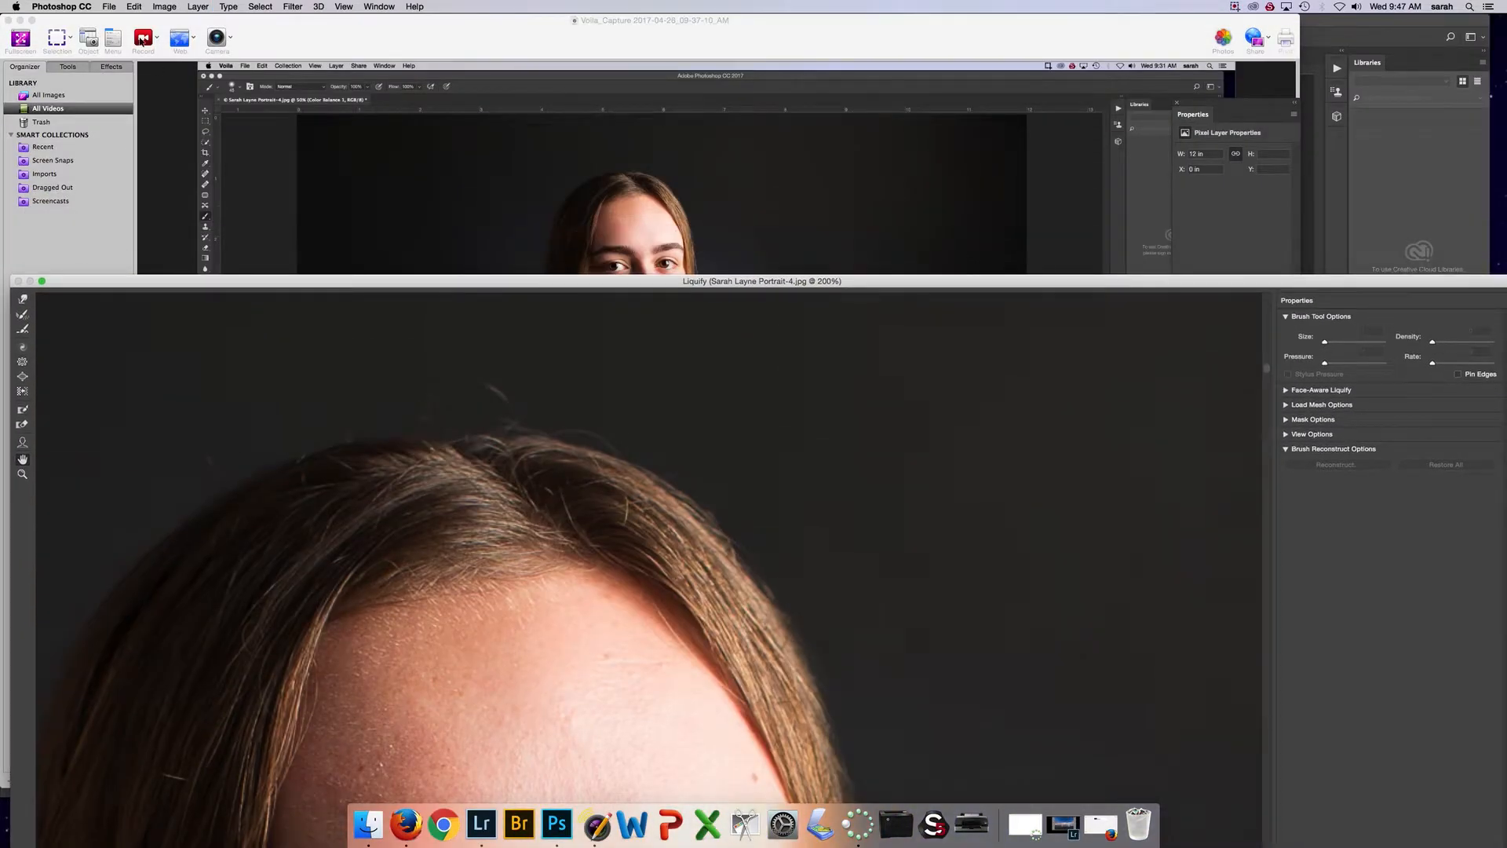
left_click(154, 37)
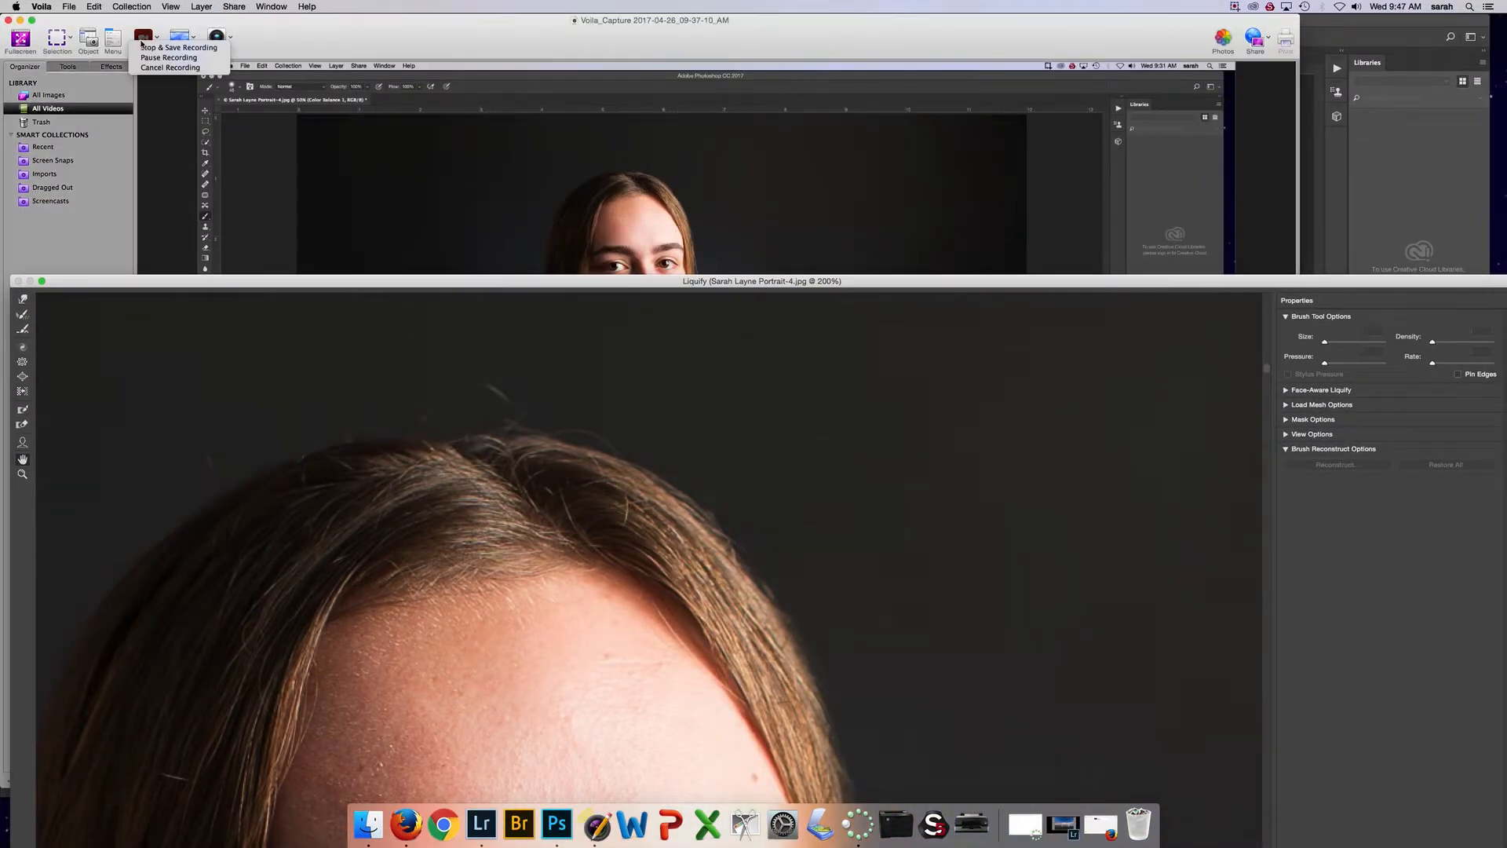
left_click(149, 58)
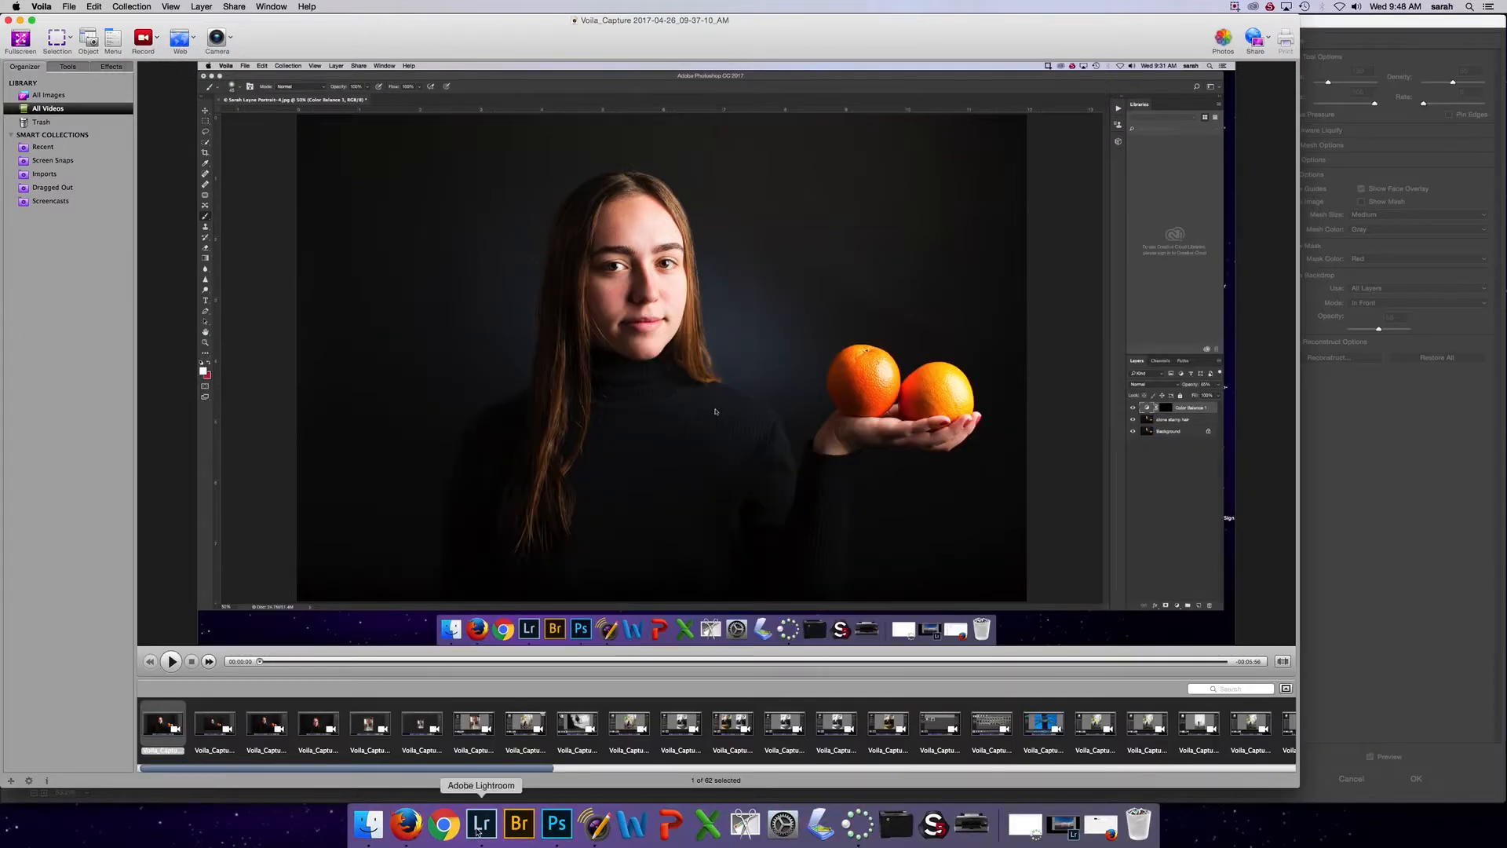
left_click(556, 824)
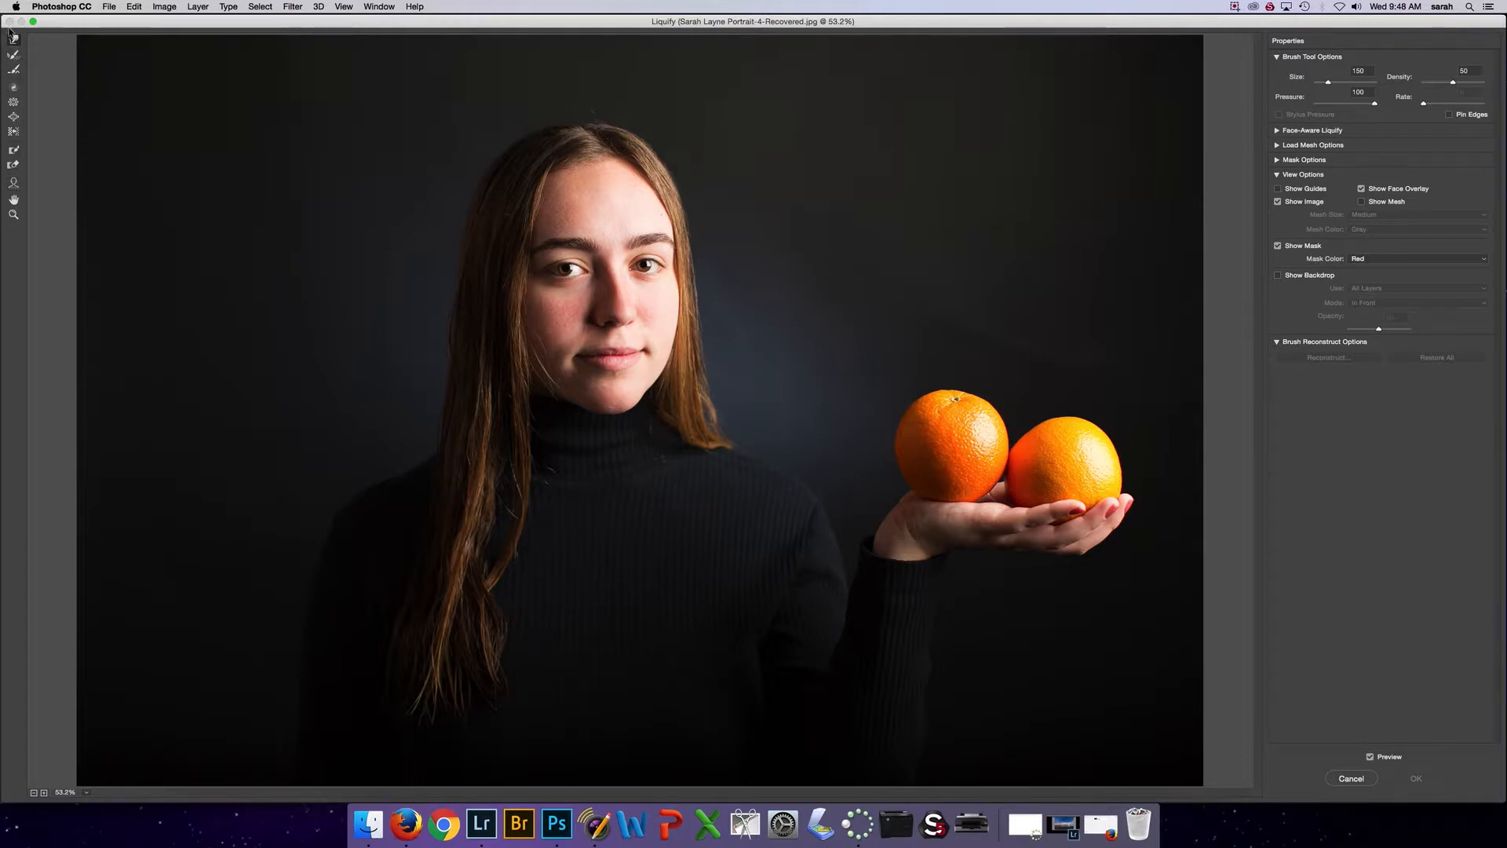
Try raising the smile to 32 and reducing one eye's height with the Face tool, and reset the face
left_click(14, 184)
left_click_drag(613, 365, 613, 368)
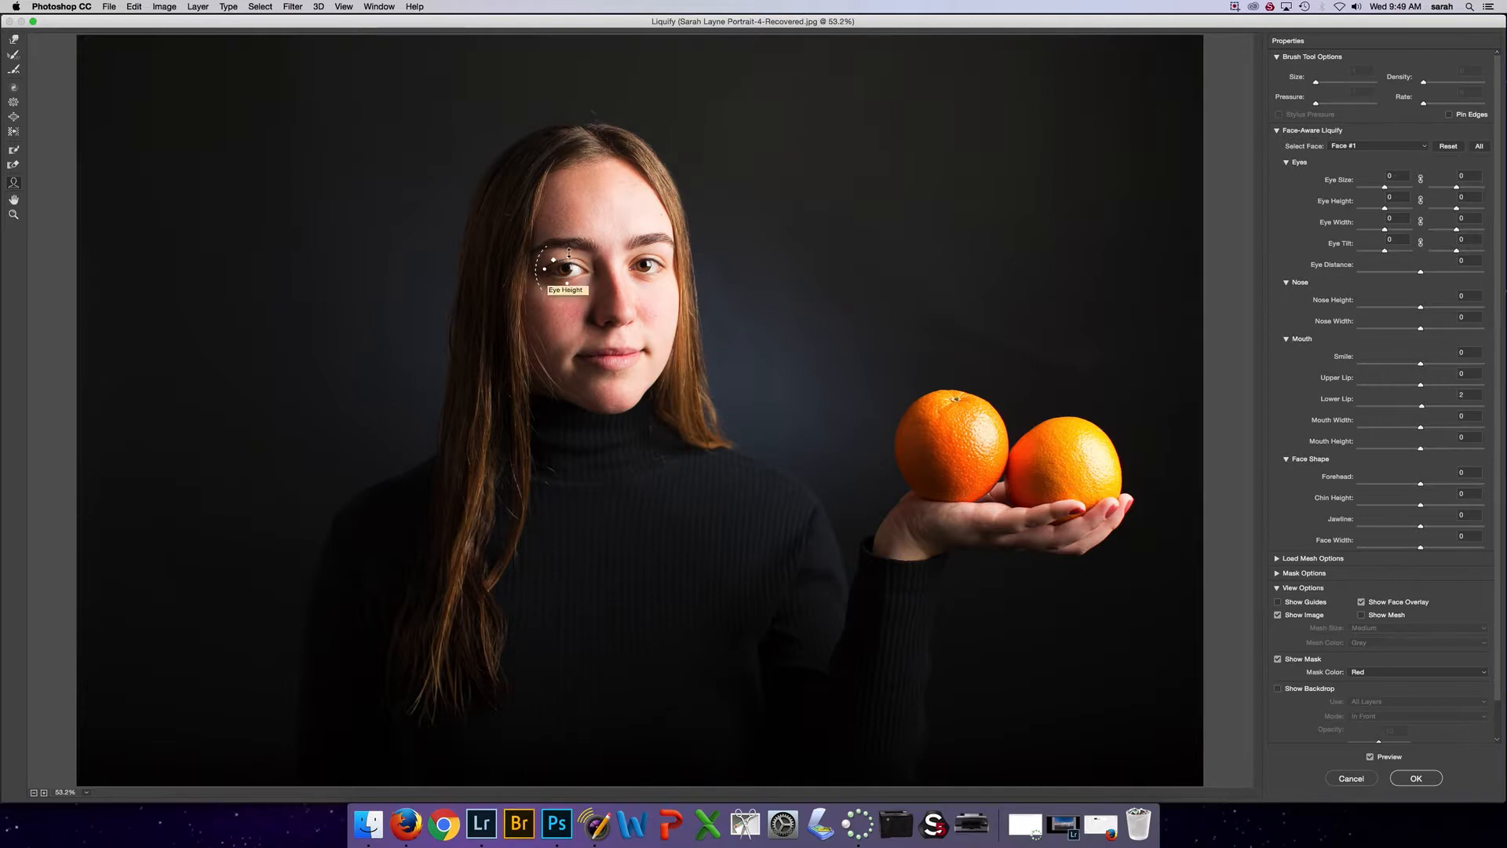
left_click_drag(570, 247, 564, 260)
key("alt")
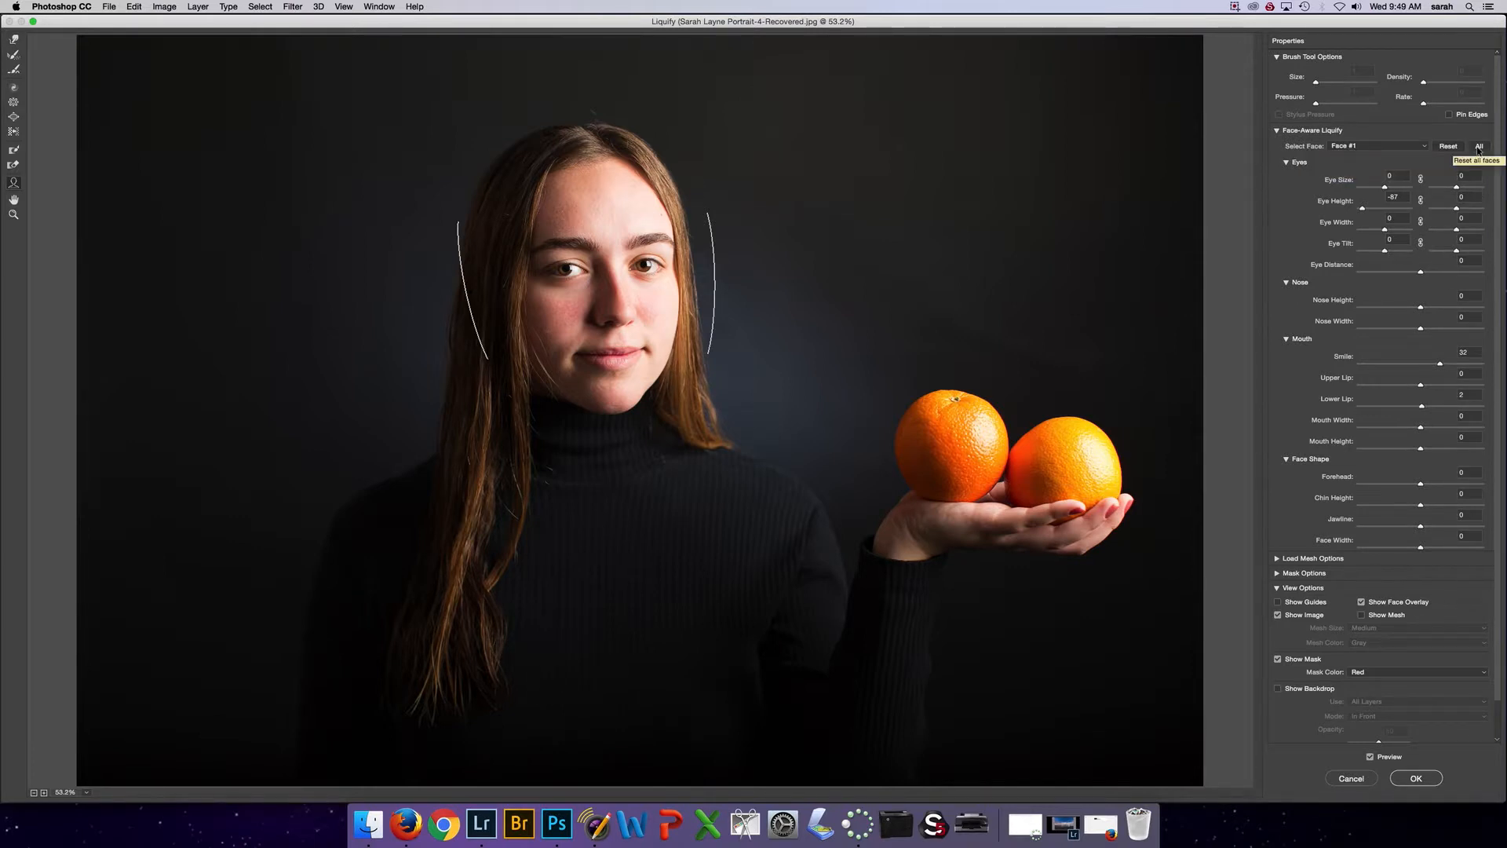
left_click(1449, 147)
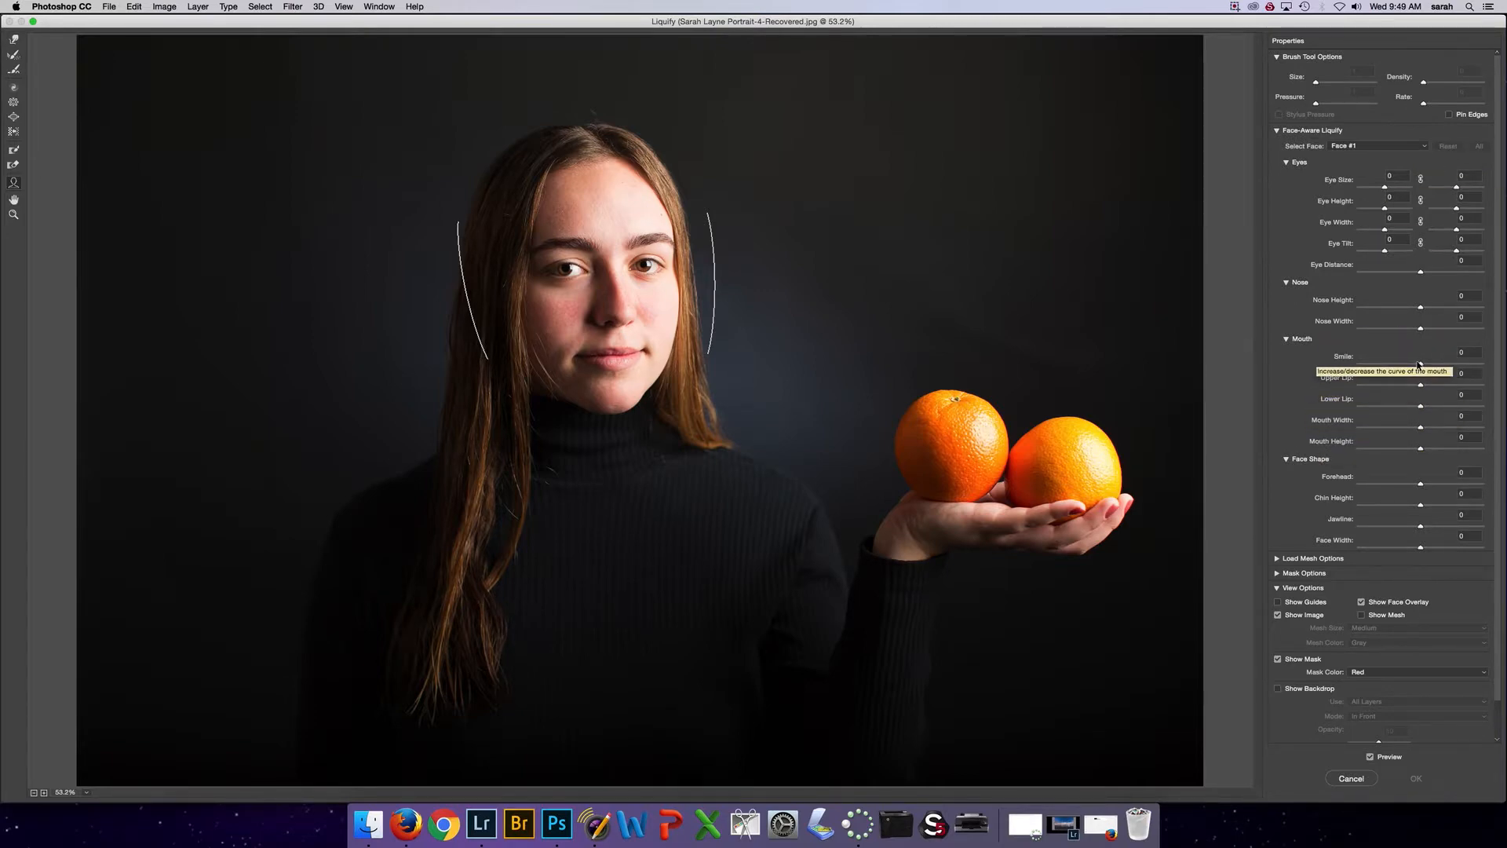
Set the face's smile to 43 and nudge the mouth corner slightly upward with the Forward Warp tool at size 150
left_click_drag(1420, 366, 1434, 363)
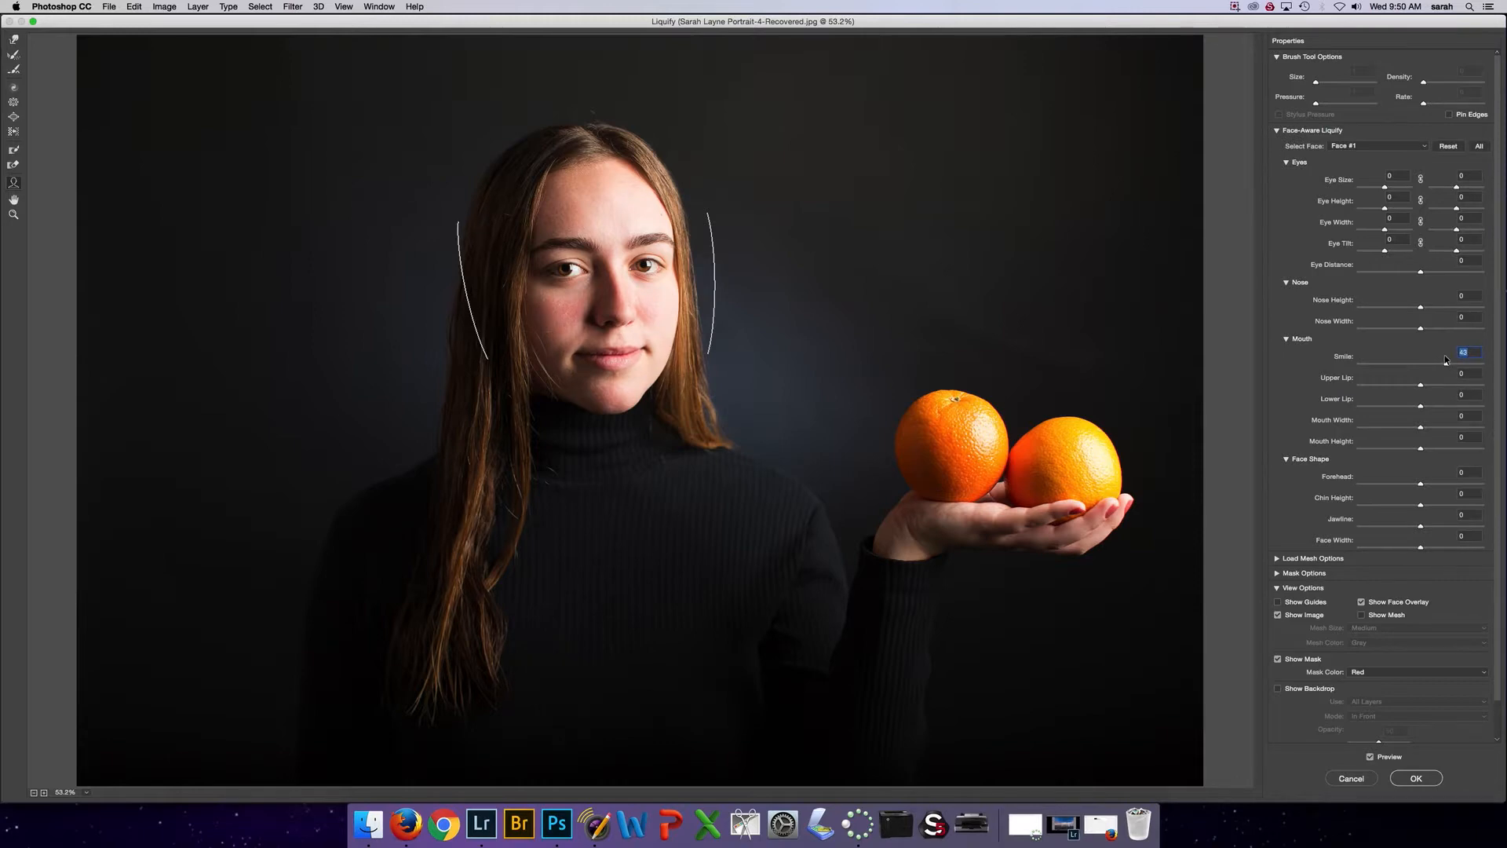
left_click(13, 184)
left_click(14, 40)
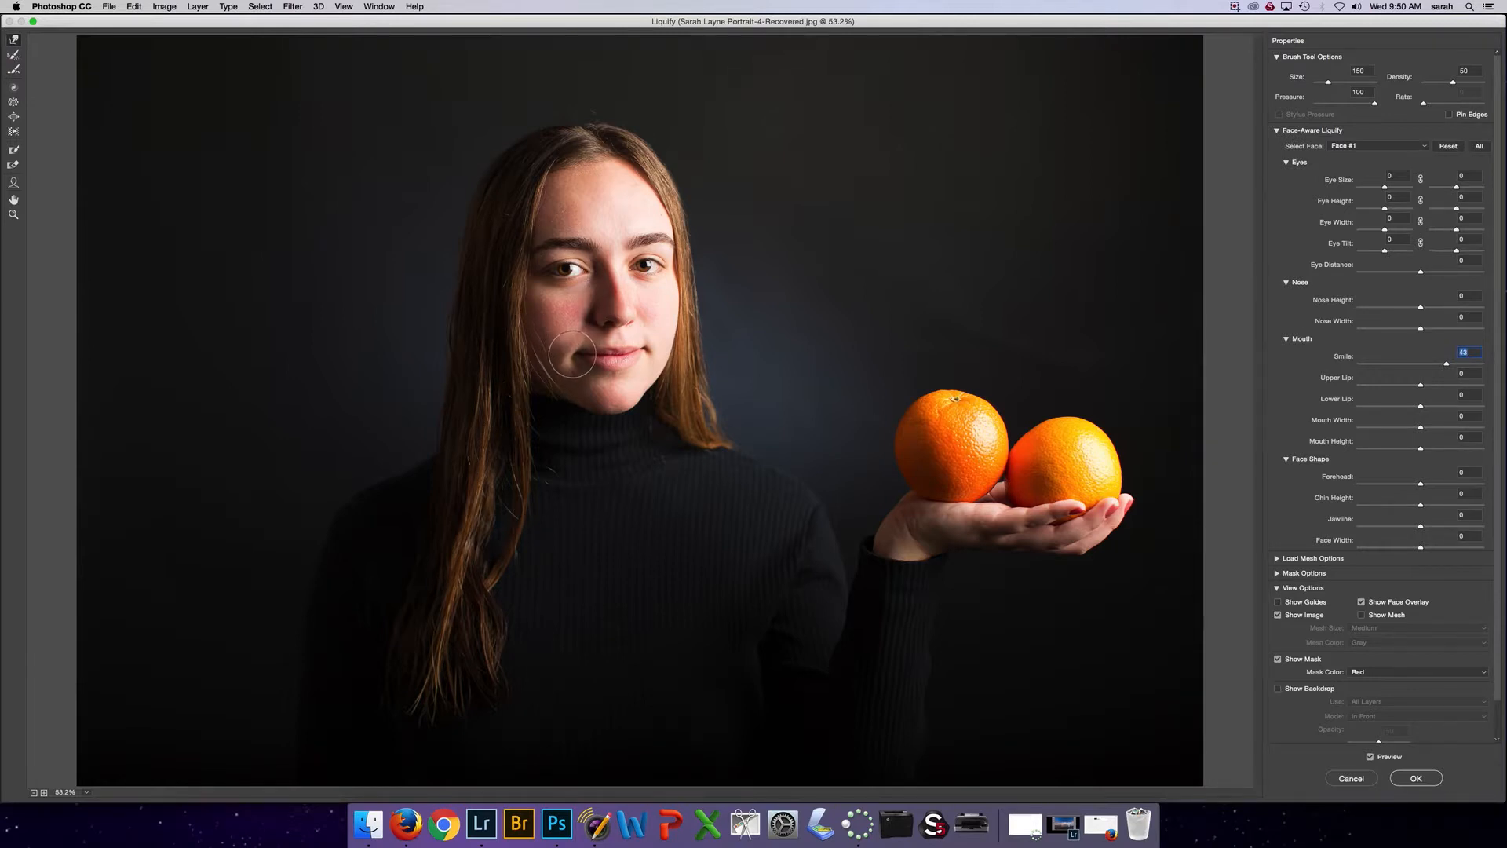
left_click_drag(575, 355, 569, 350)
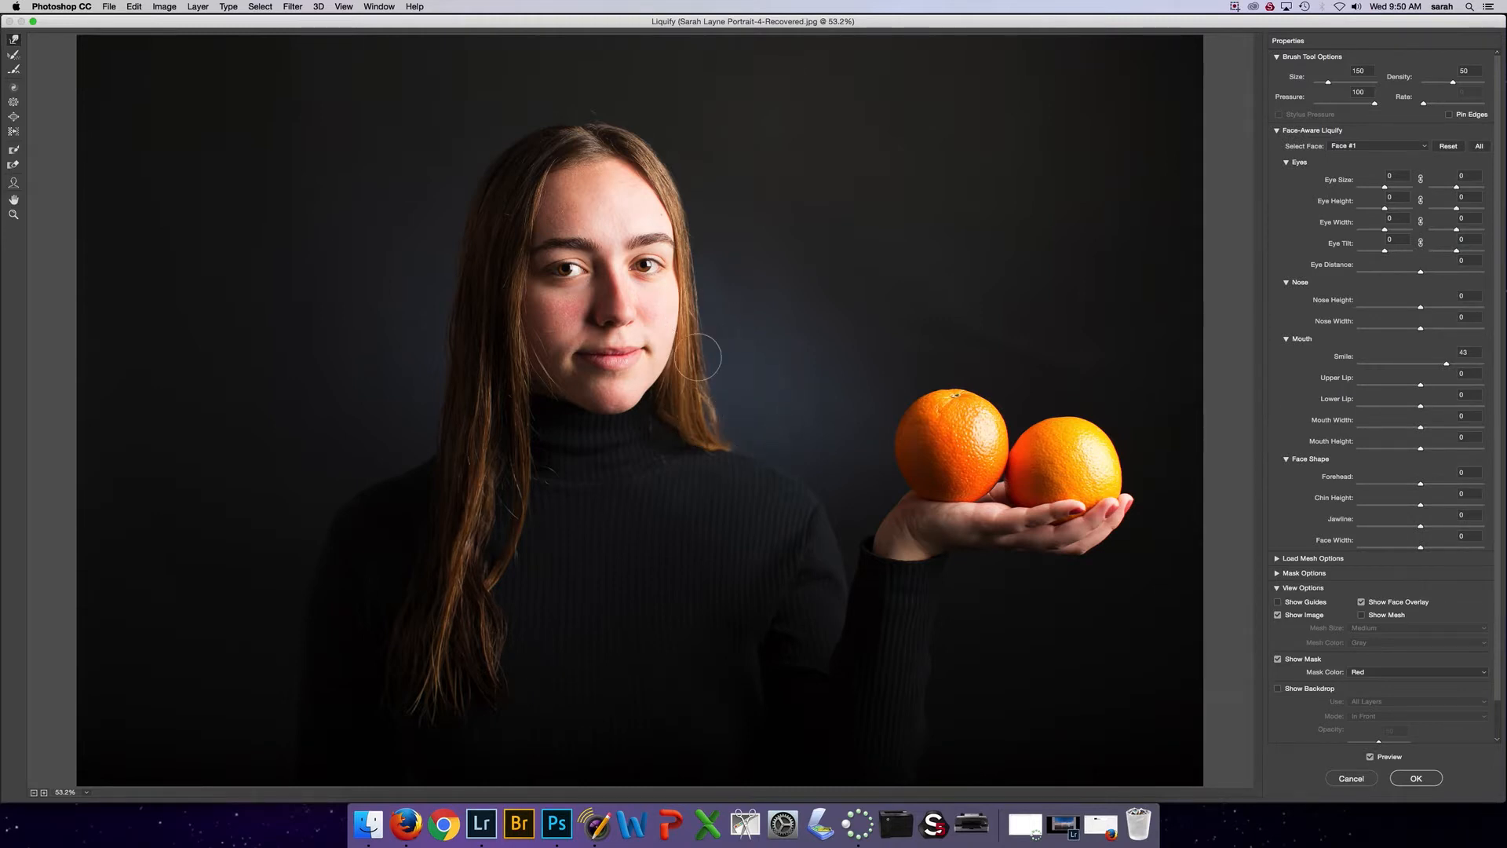
Try twirling the two oranges clockwise and counterclockwise with a size 700 brush, undoing each twirl
left_click(14, 55)
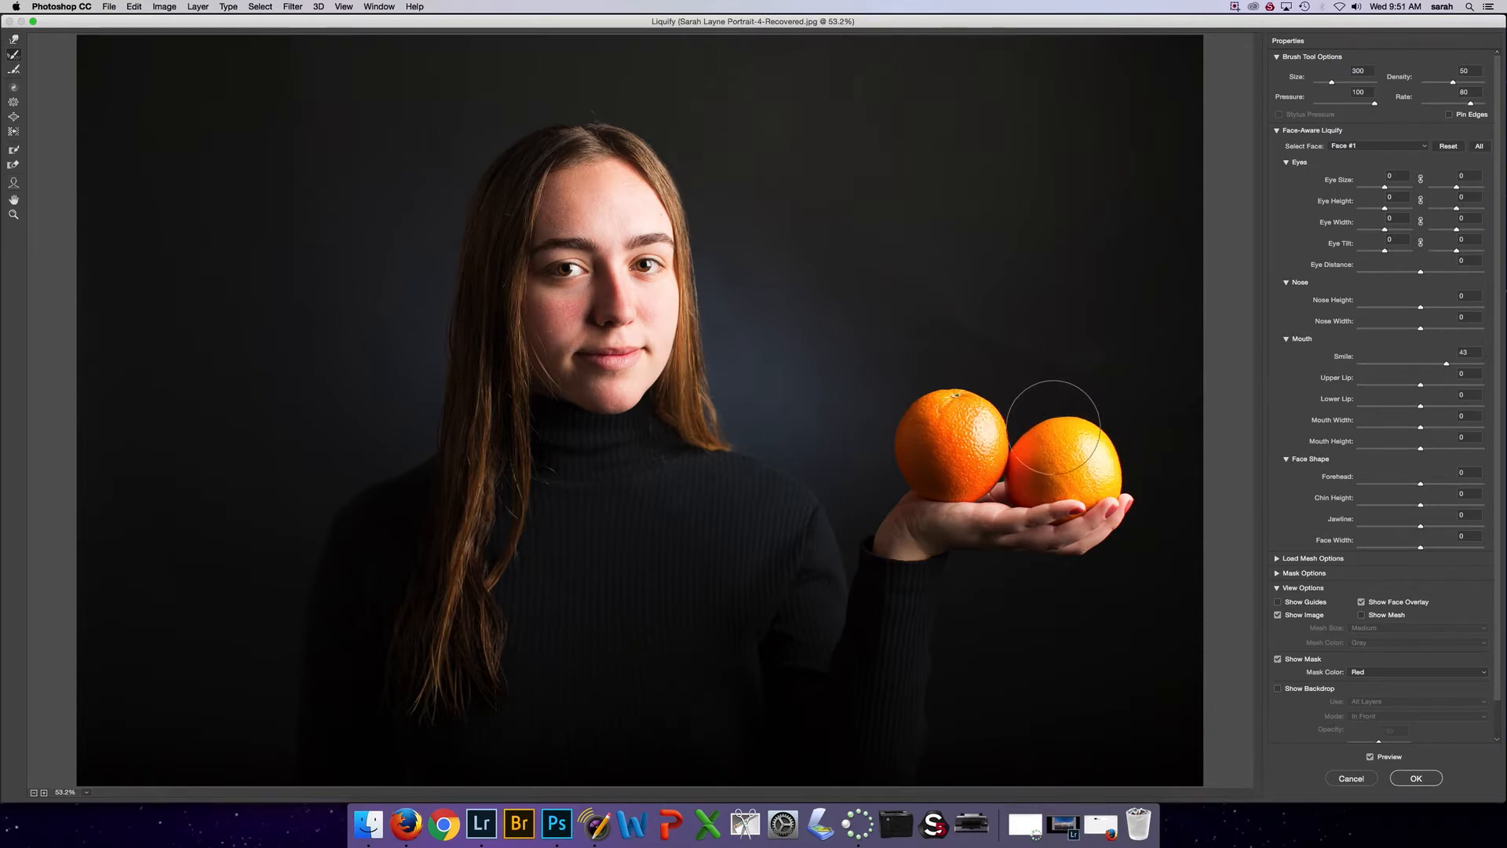
key("alt")
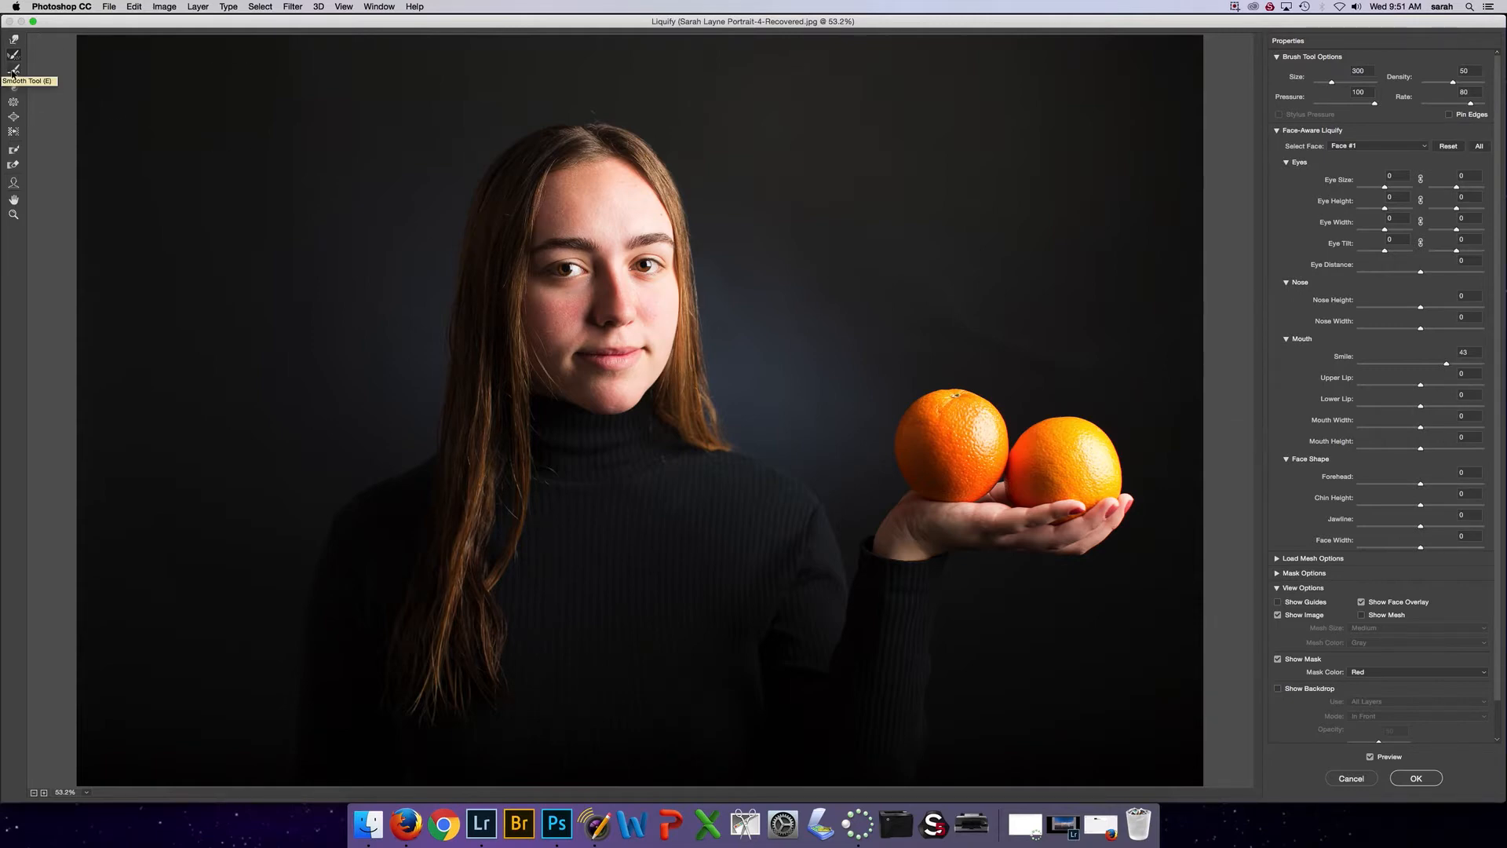
left_click(13, 71)
left_click(13, 88)
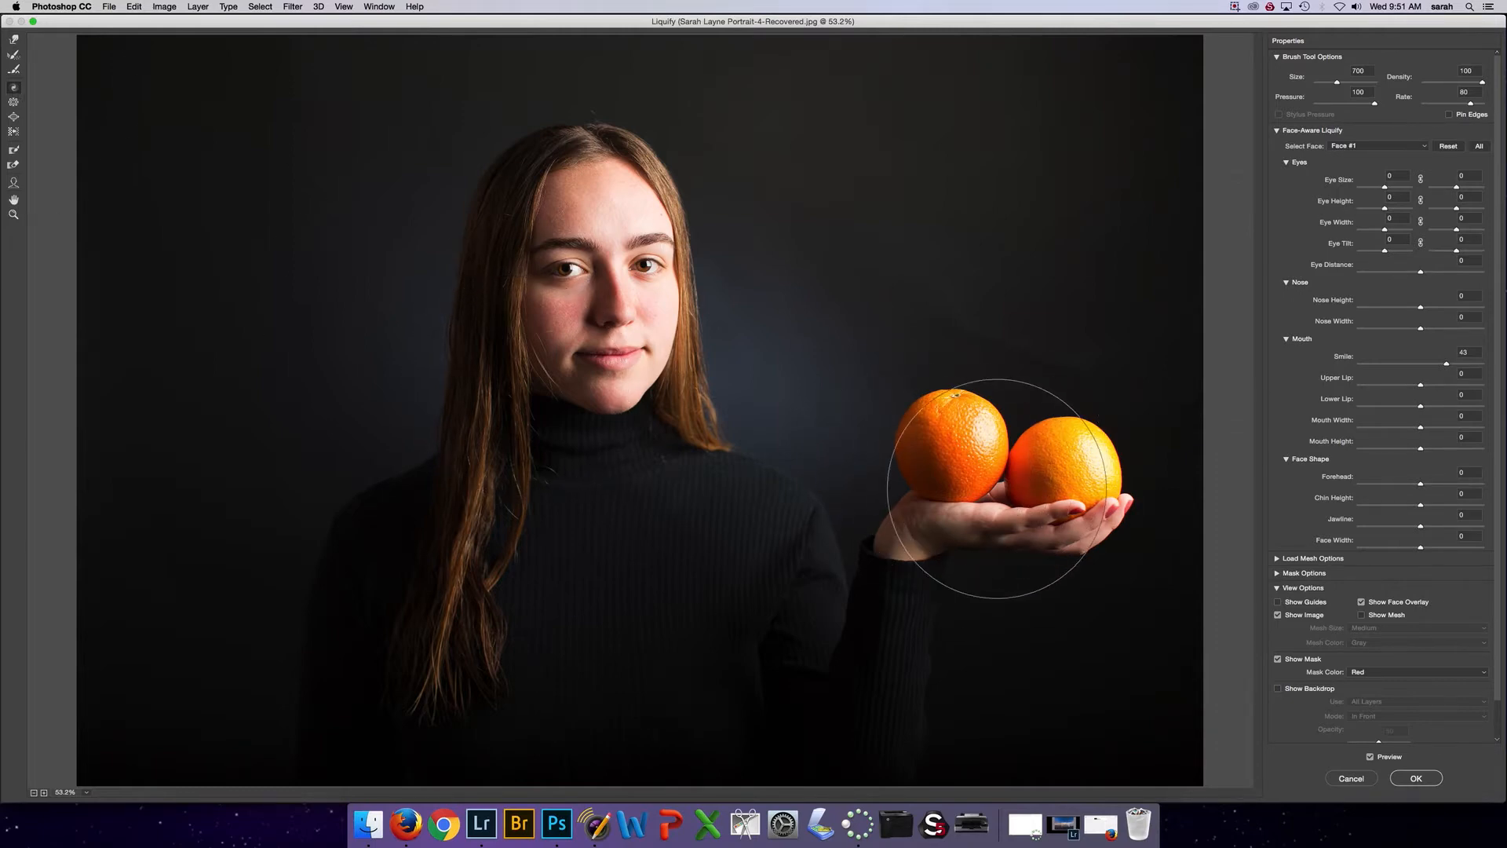
mouse_move(1031, 494)
left_mouse_down()
mouse_move(1008, 424)
mouse_move(1044, 434)
left_mouse_up()
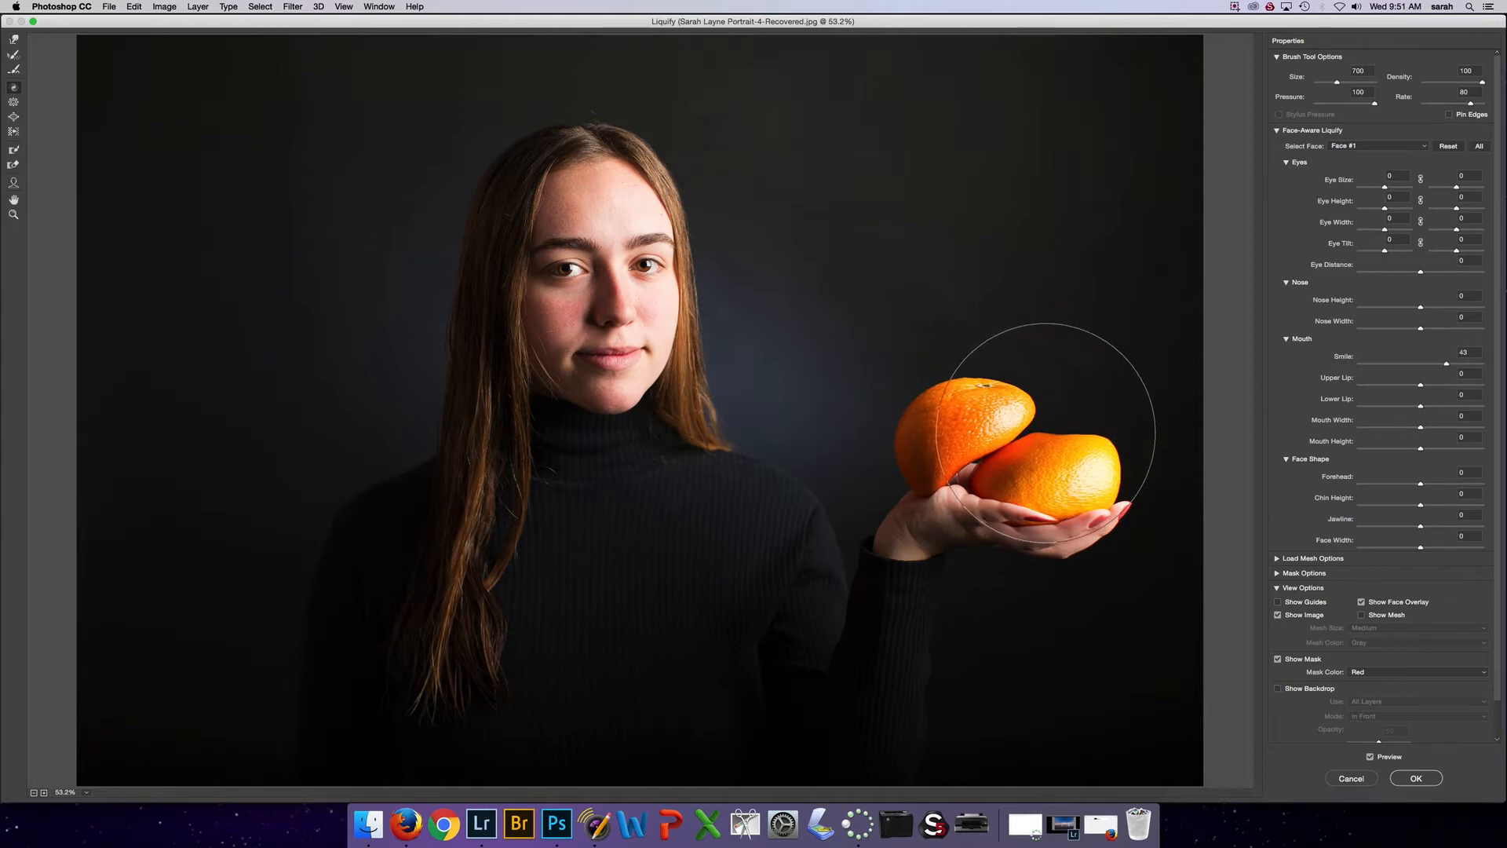
key("super+alt+z")
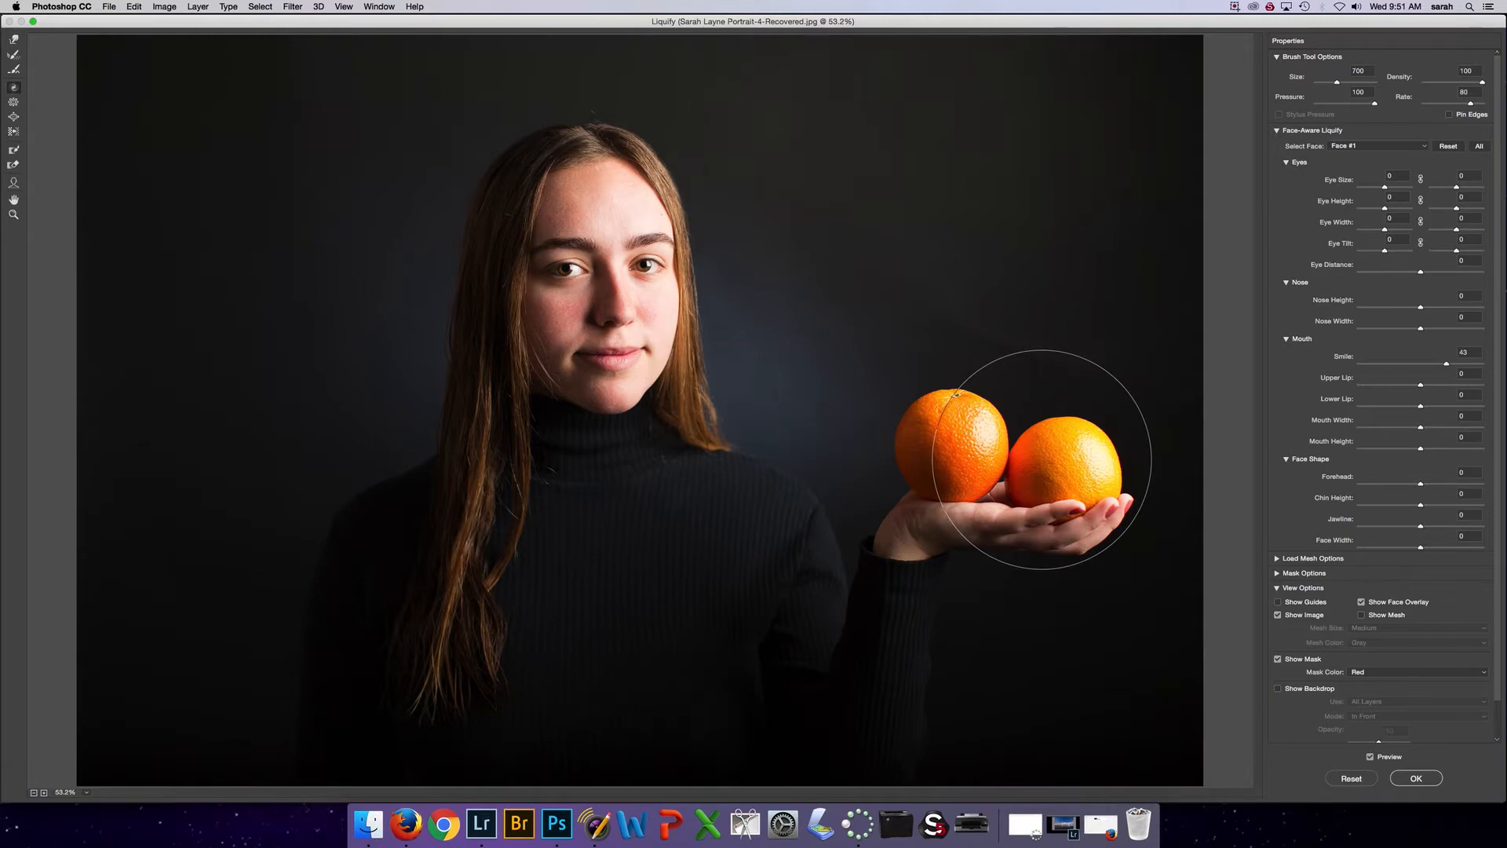
left_click_drag(1042, 459, 1041, 459)
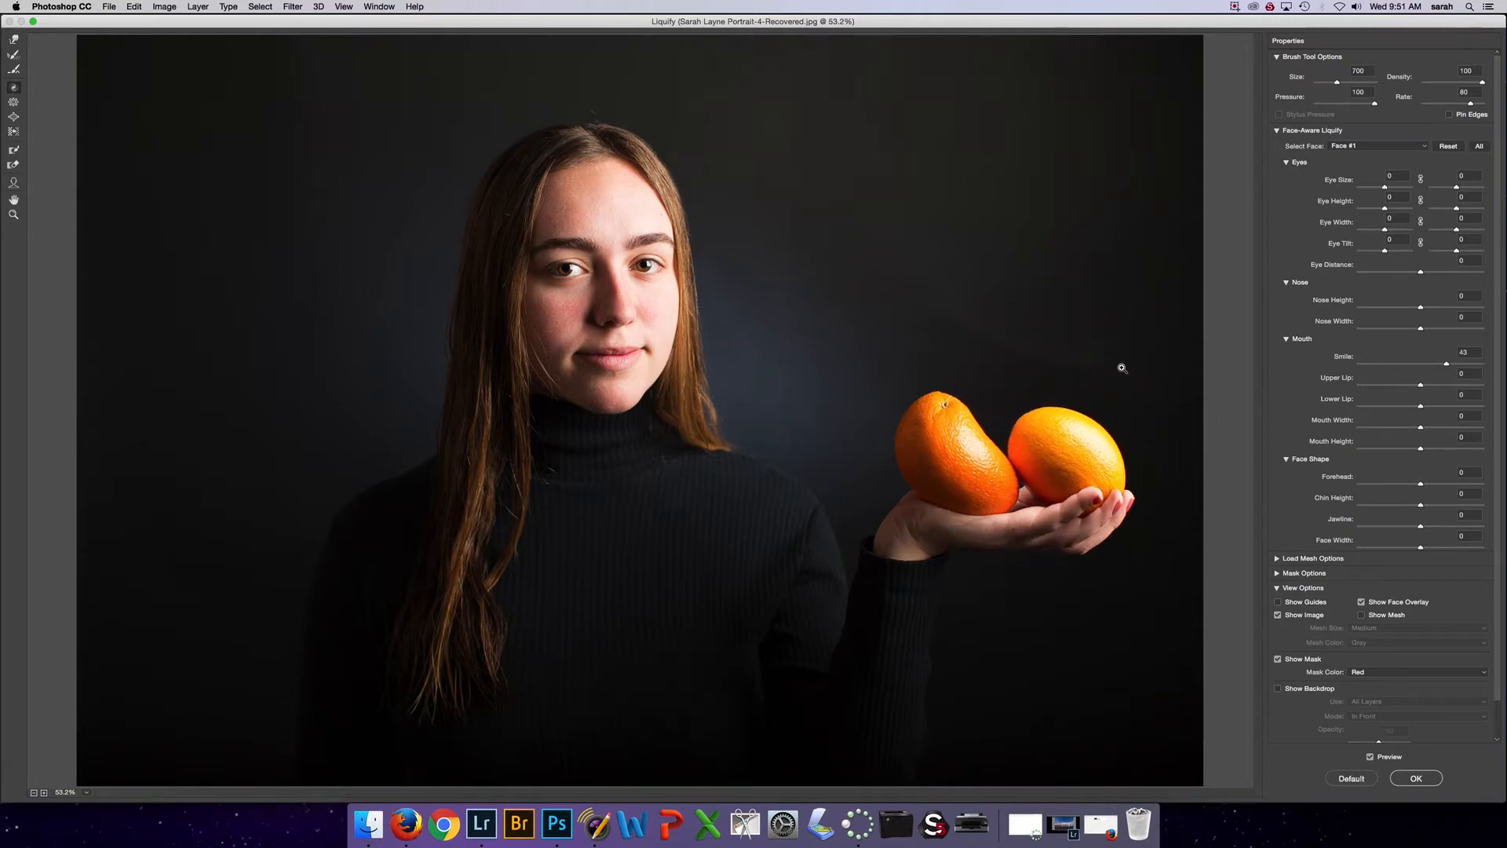
key("super+alt+z")
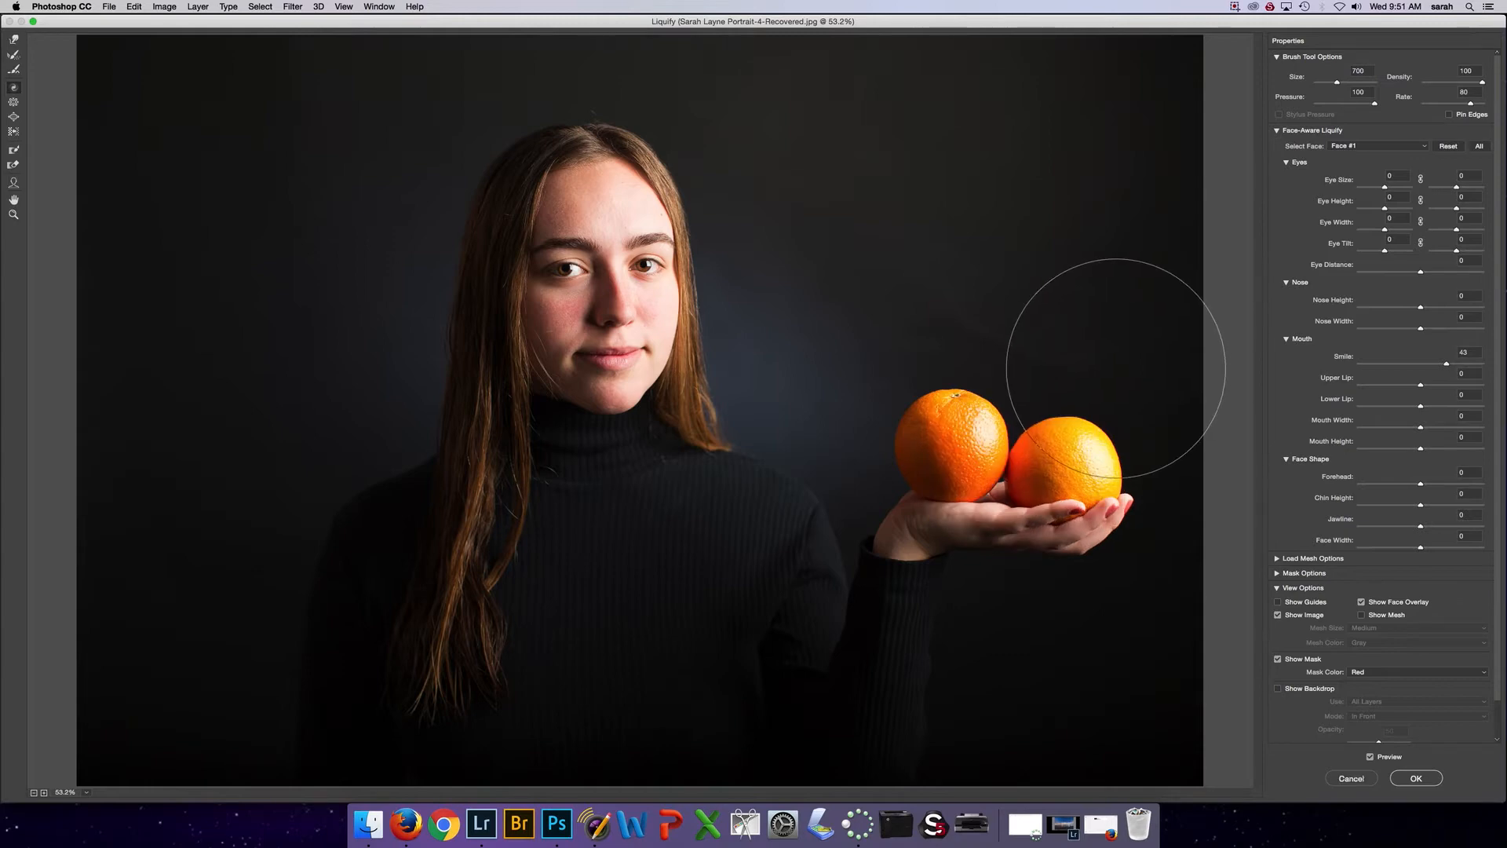
Ready the Pucker tool with a size 125 brush for the portrait
left_click(13, 102)
key("super+equal")
key("bracketleft")
key("bracketleft")
key("bracketleft")
key("bracketleft")
key("bracketleft")
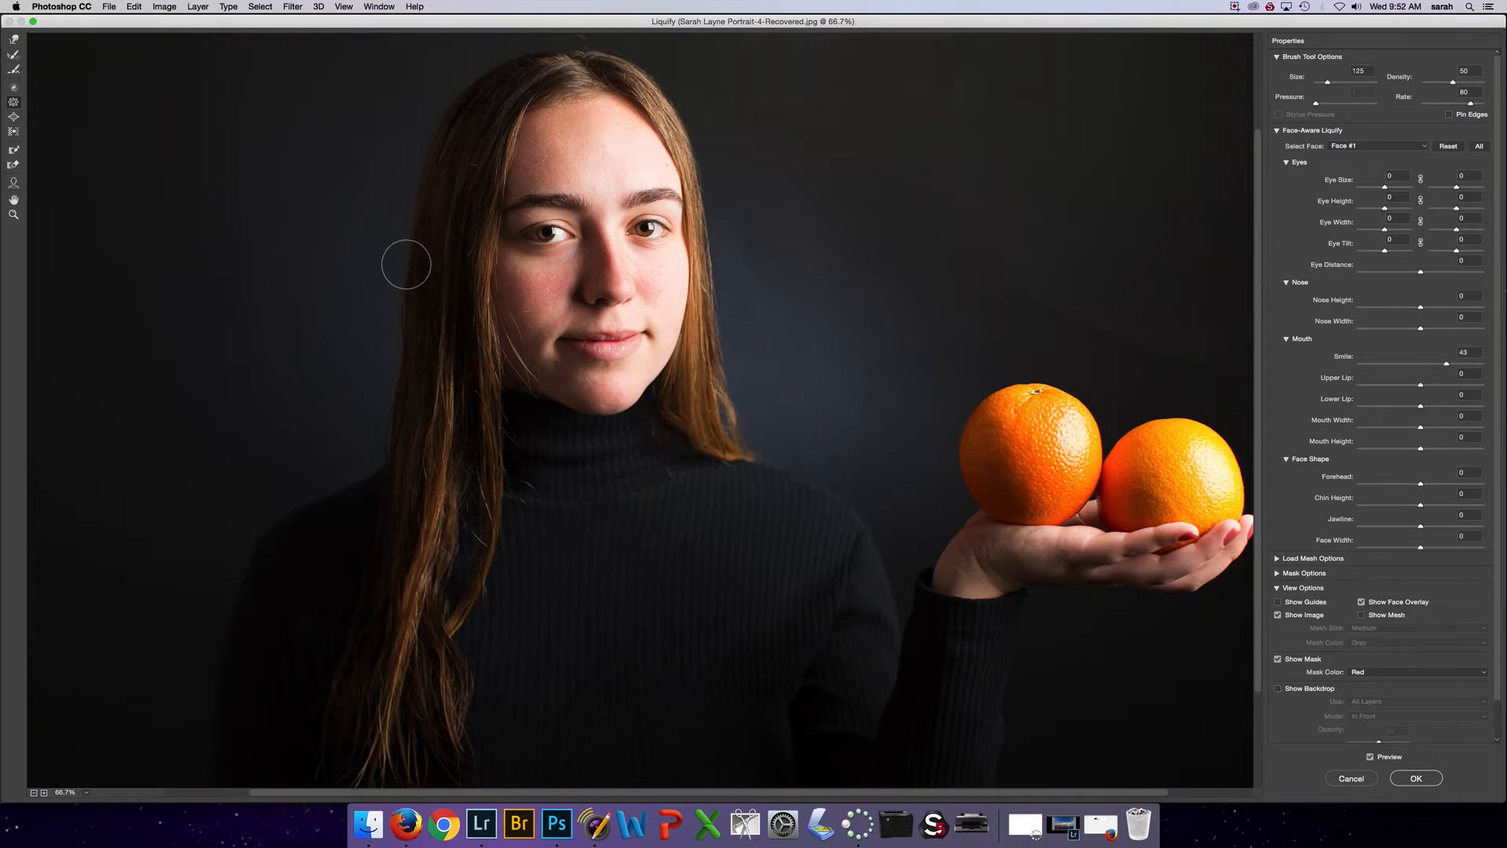
scroll(749, 355, "left", 5)
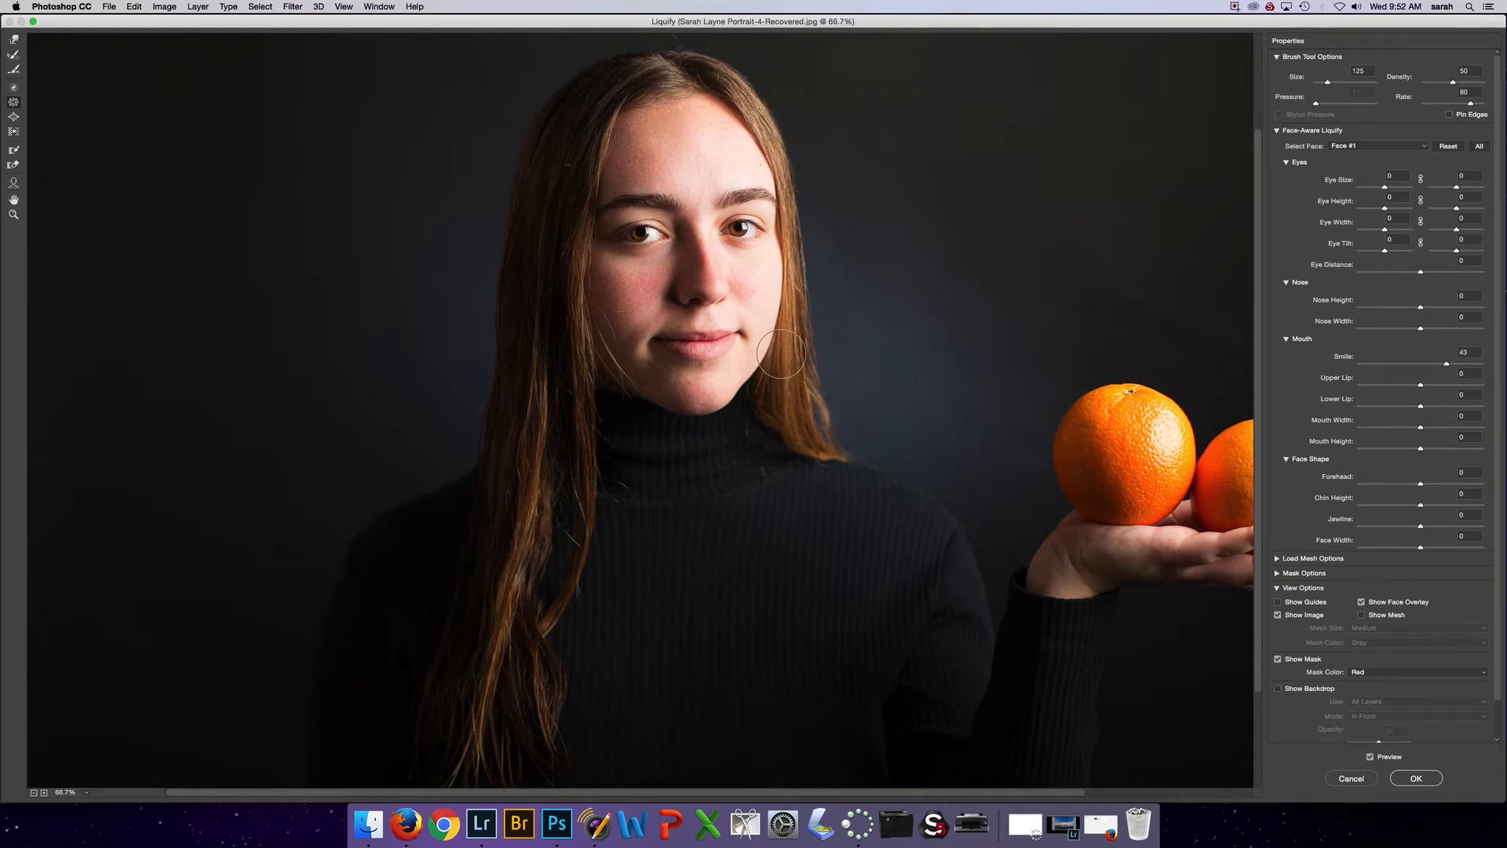
Enlarge the orange nearest the fingertips slightly with the Bloat tool at brush size 400
left_click(16, 119)
scroll(953, 754, "right", 5)
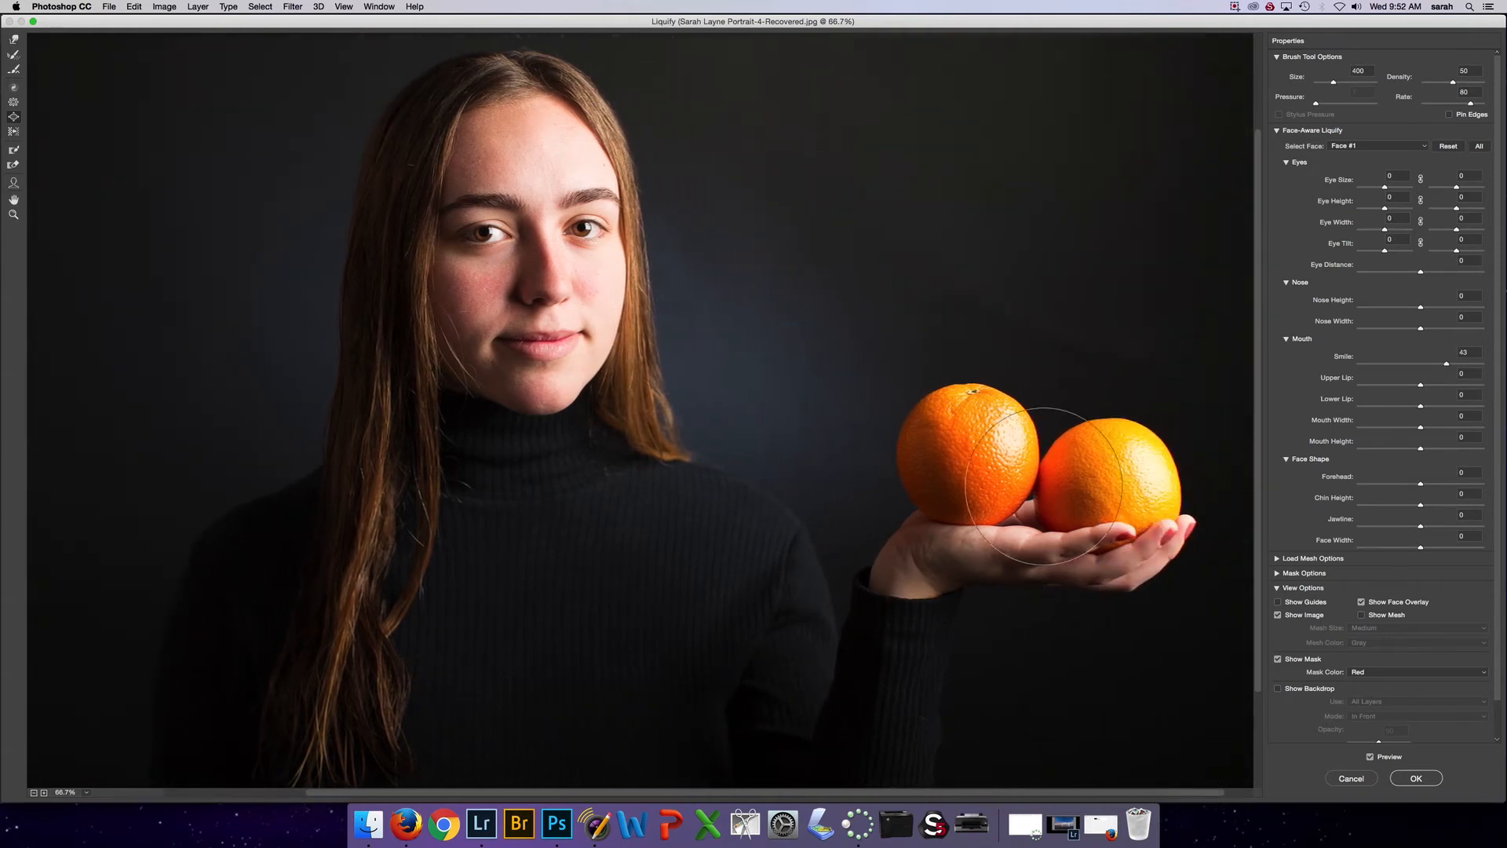
left_click(1100, 452)
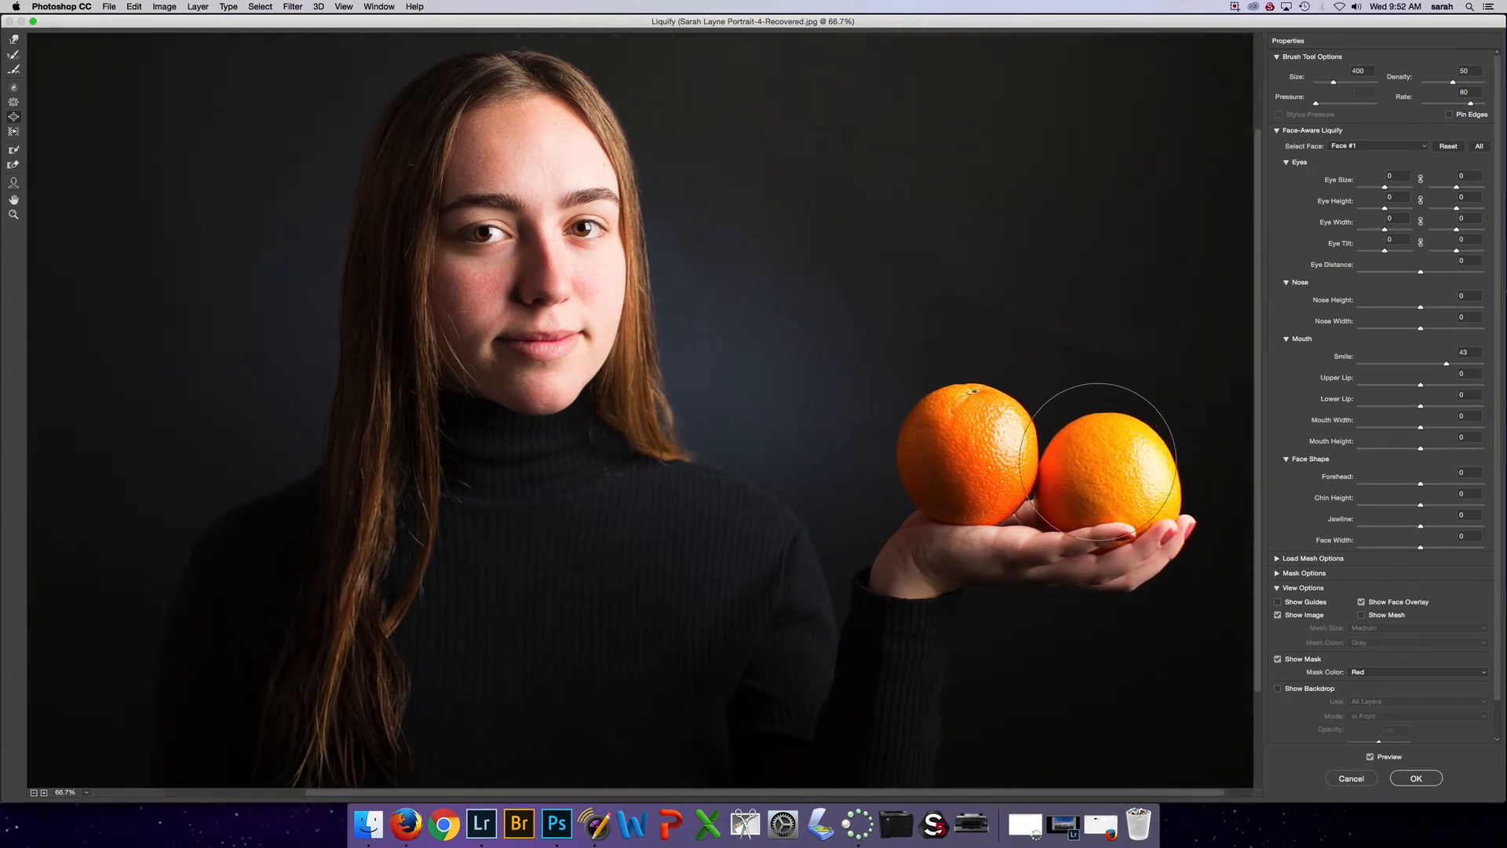
Try bloating the orange near the fingertips a second time and undo that extra enlargement
scroll(1100, 452, "left", 5)
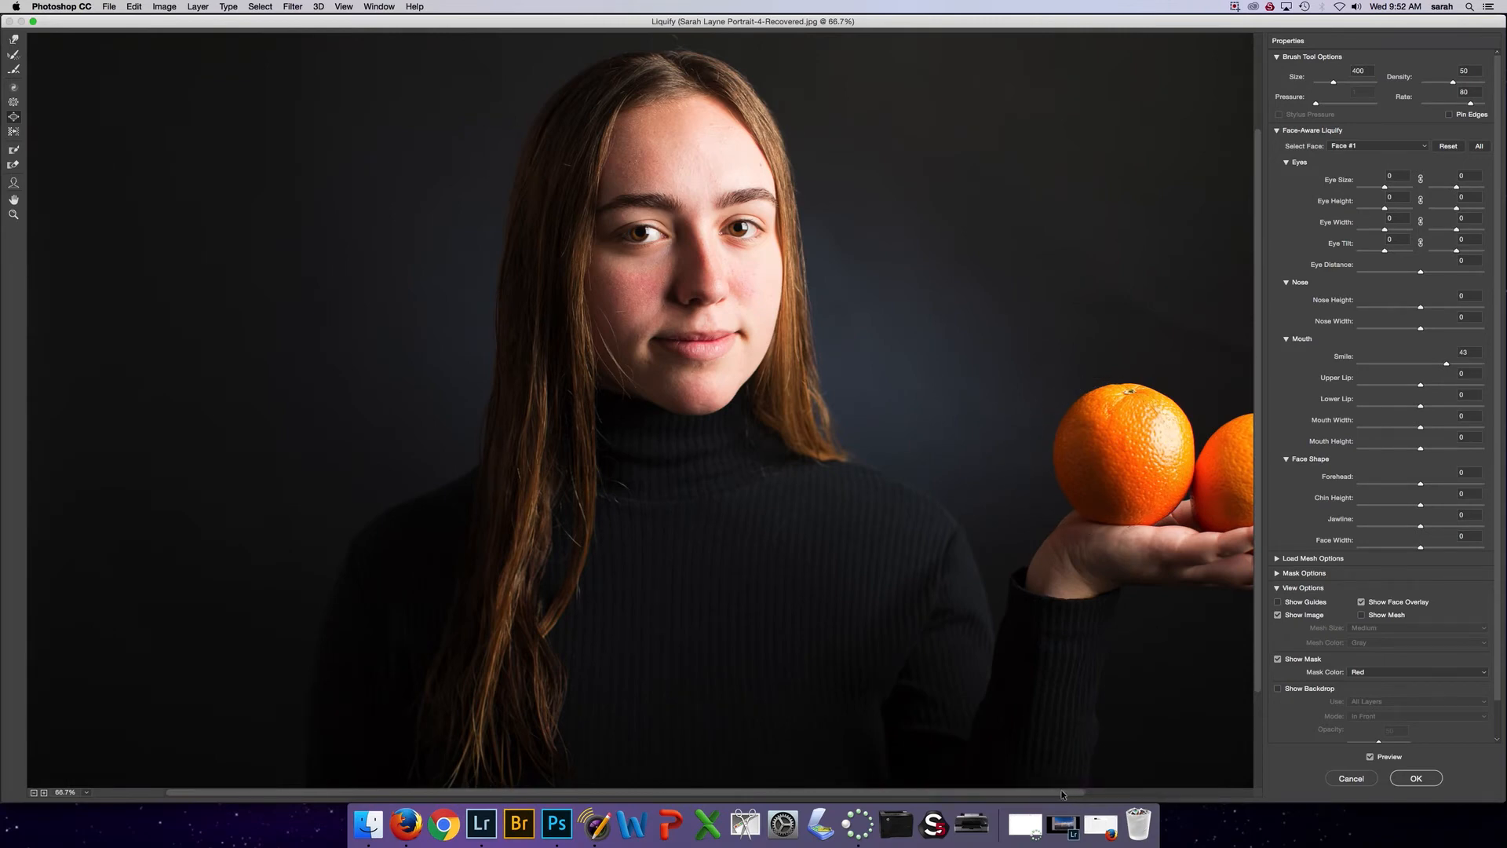
scroll(1177, 738, "right", 5)
mouse_move(1148, 514)
left_mouse_down()
mouse_move(1084, 471)
mouse_move(1110, 437)
mouse_move(1076, 421)
mouse_move(1082, 457)
mouse_move(1117, 453)
left_mouse_up()
key("super+z")
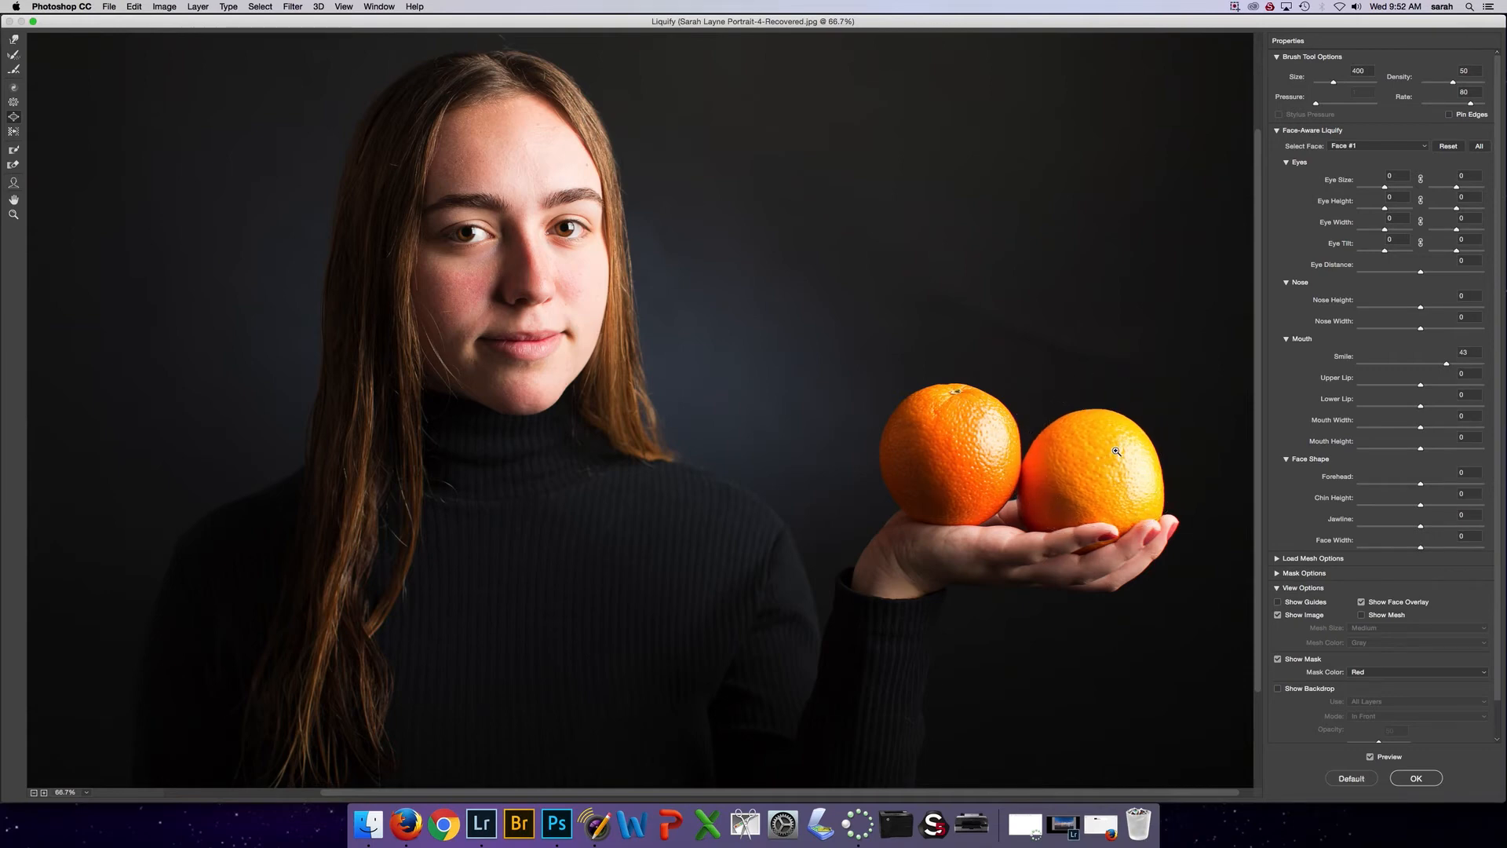
key("super+z")
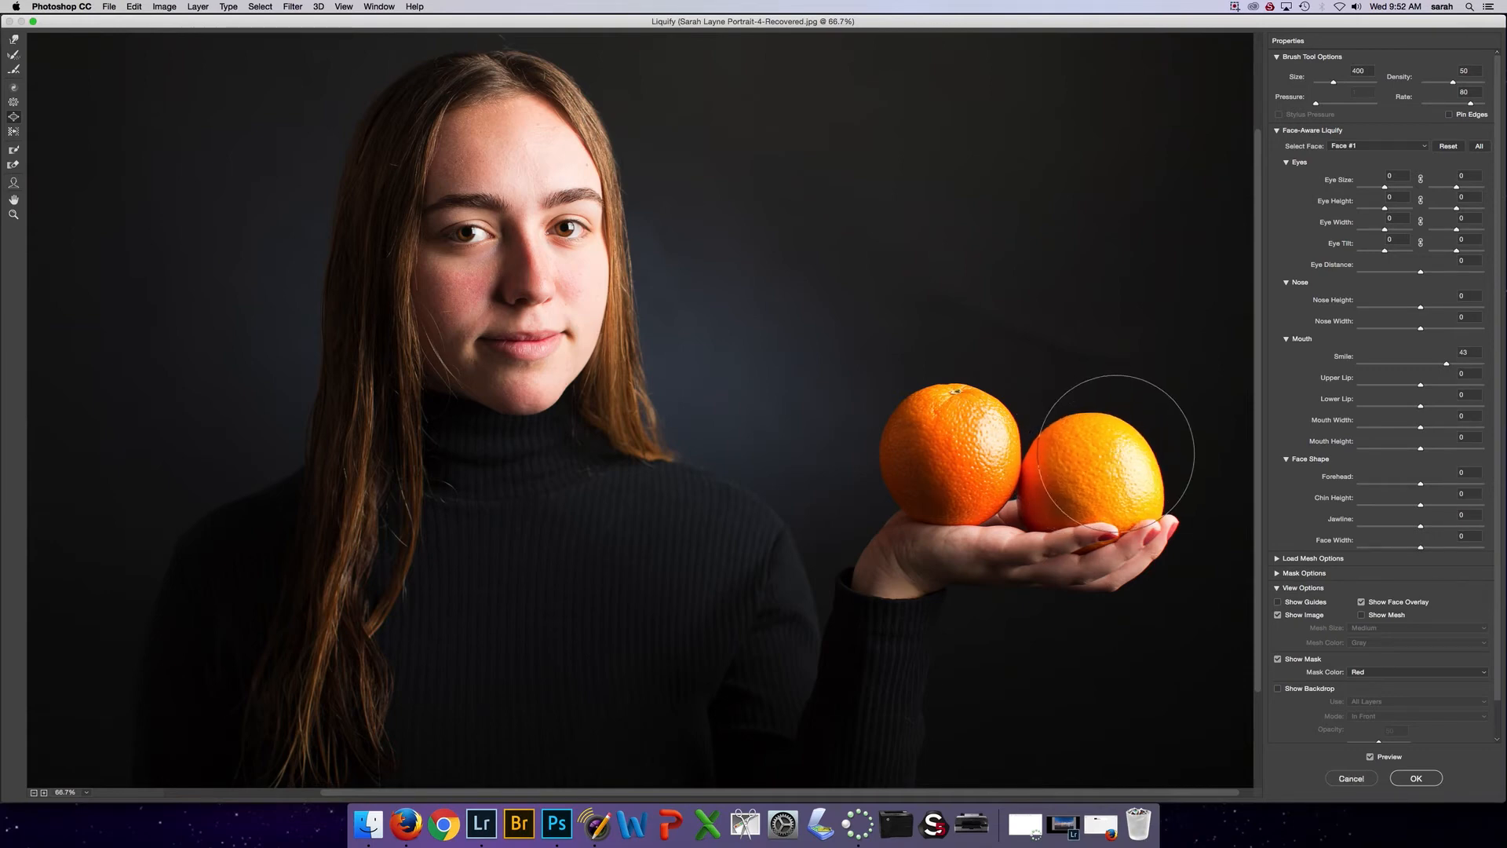
Try shifting the hair ends above the shoulder with the Push Left tool at size 250, and undo it
scroll(149, 343, "left", 5)
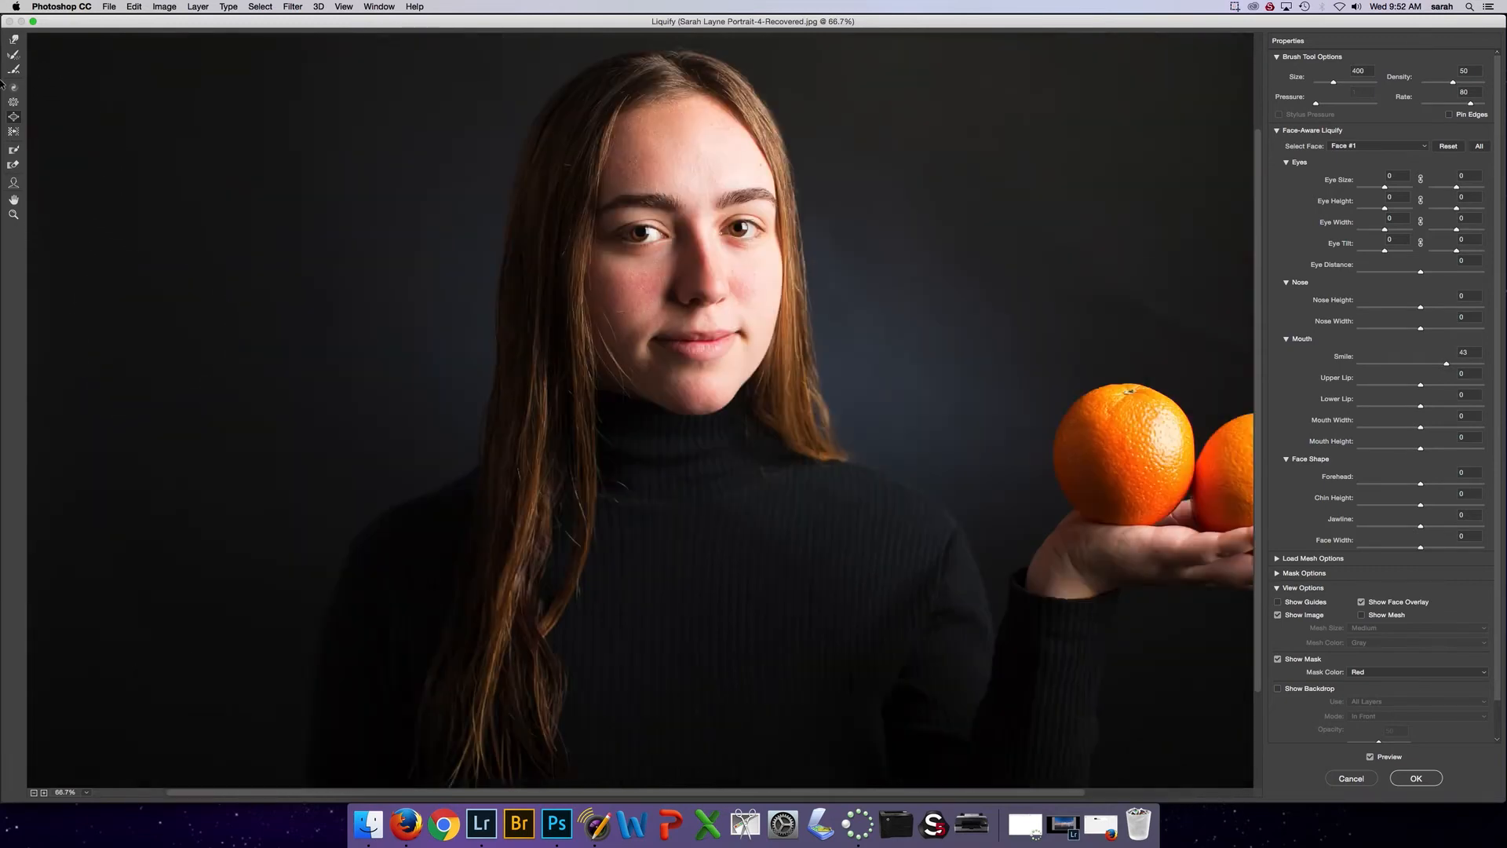
left_click(14, 132)
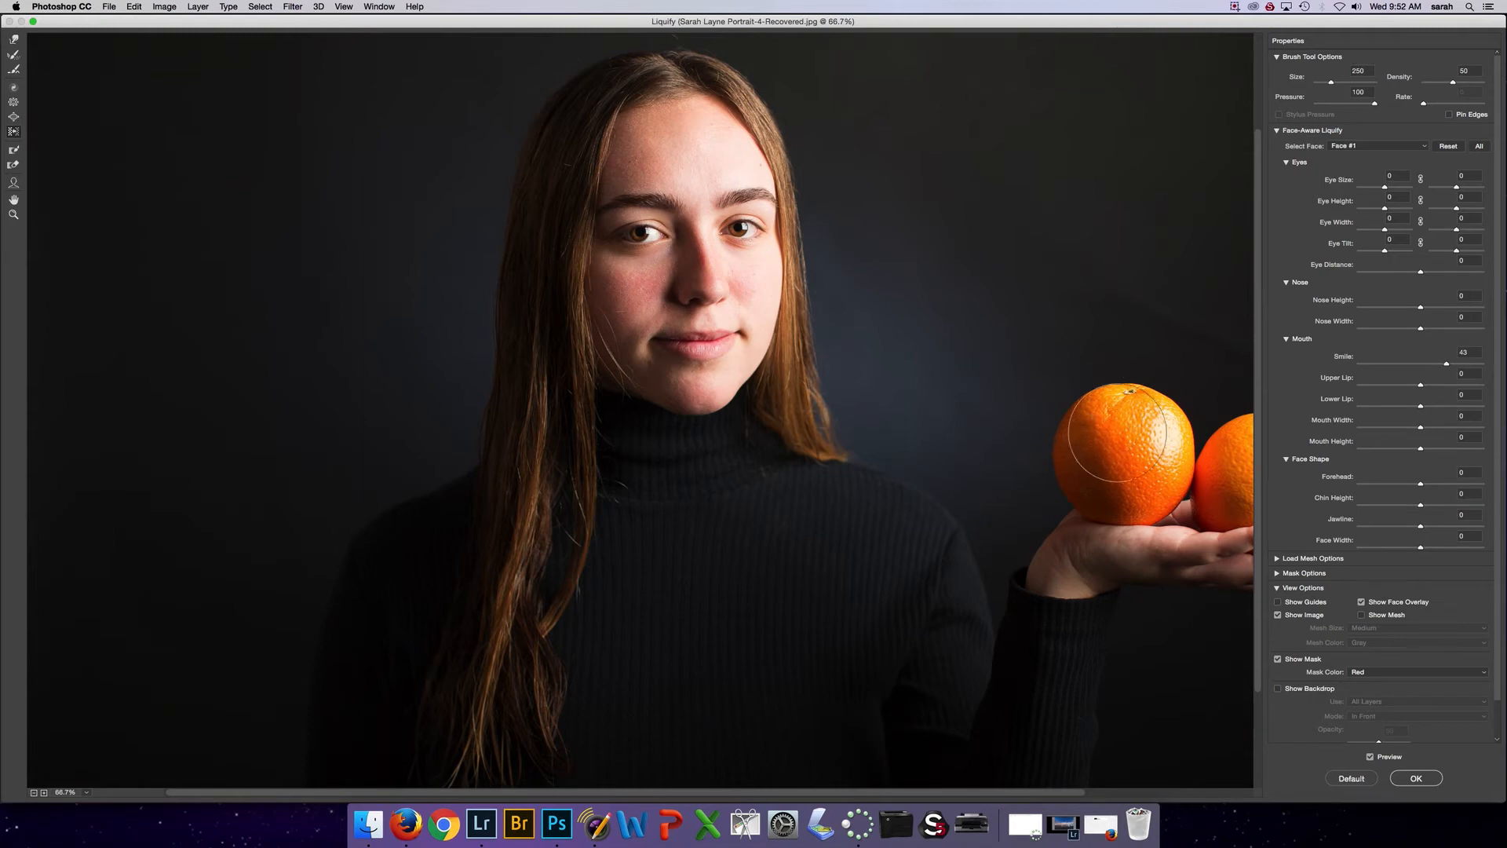
left_click_drag(806, 408, 836, 409)
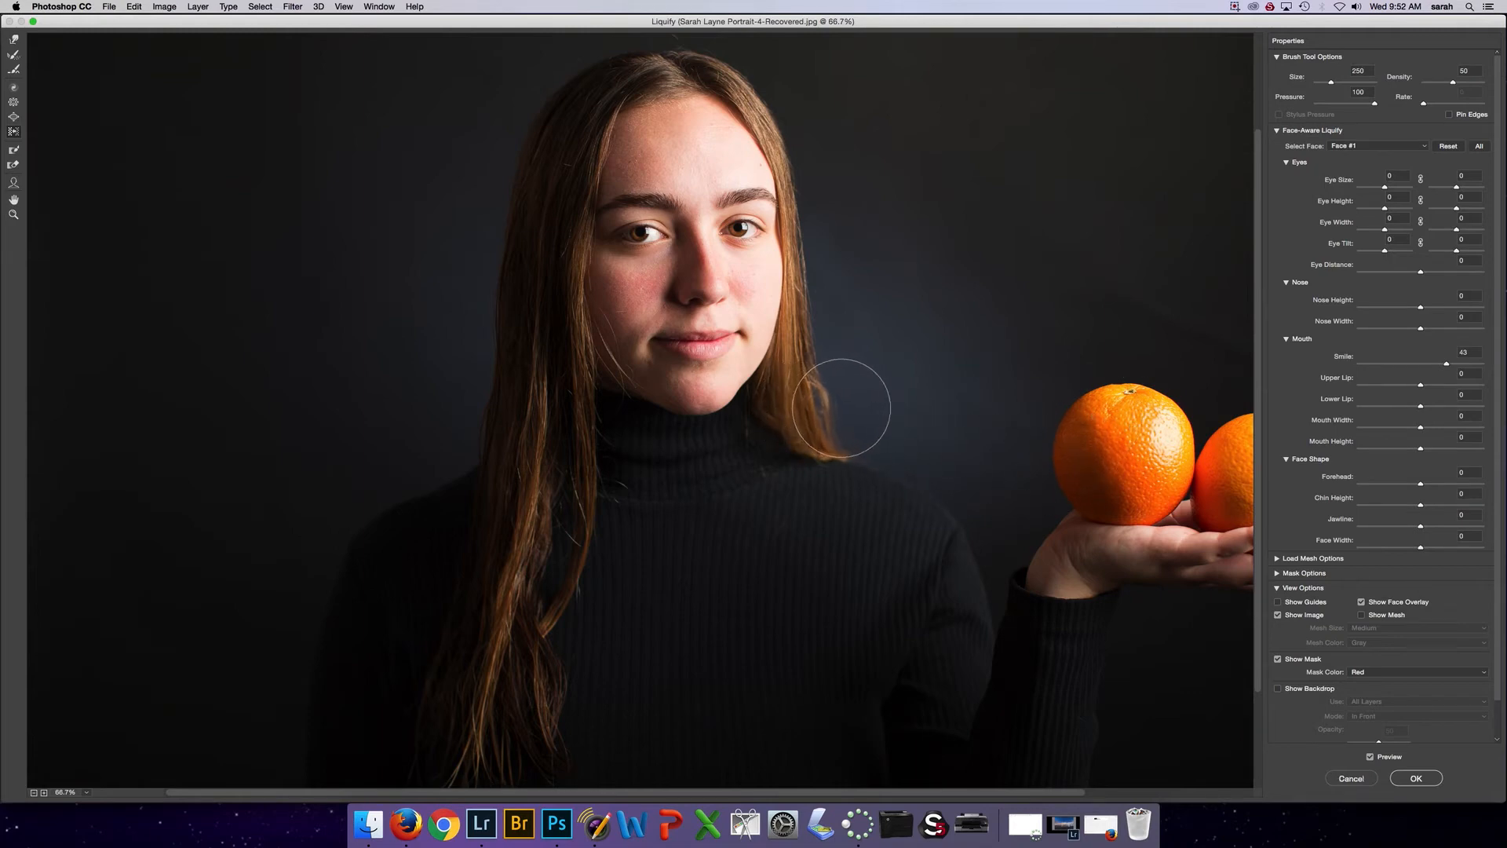
key("super+z")
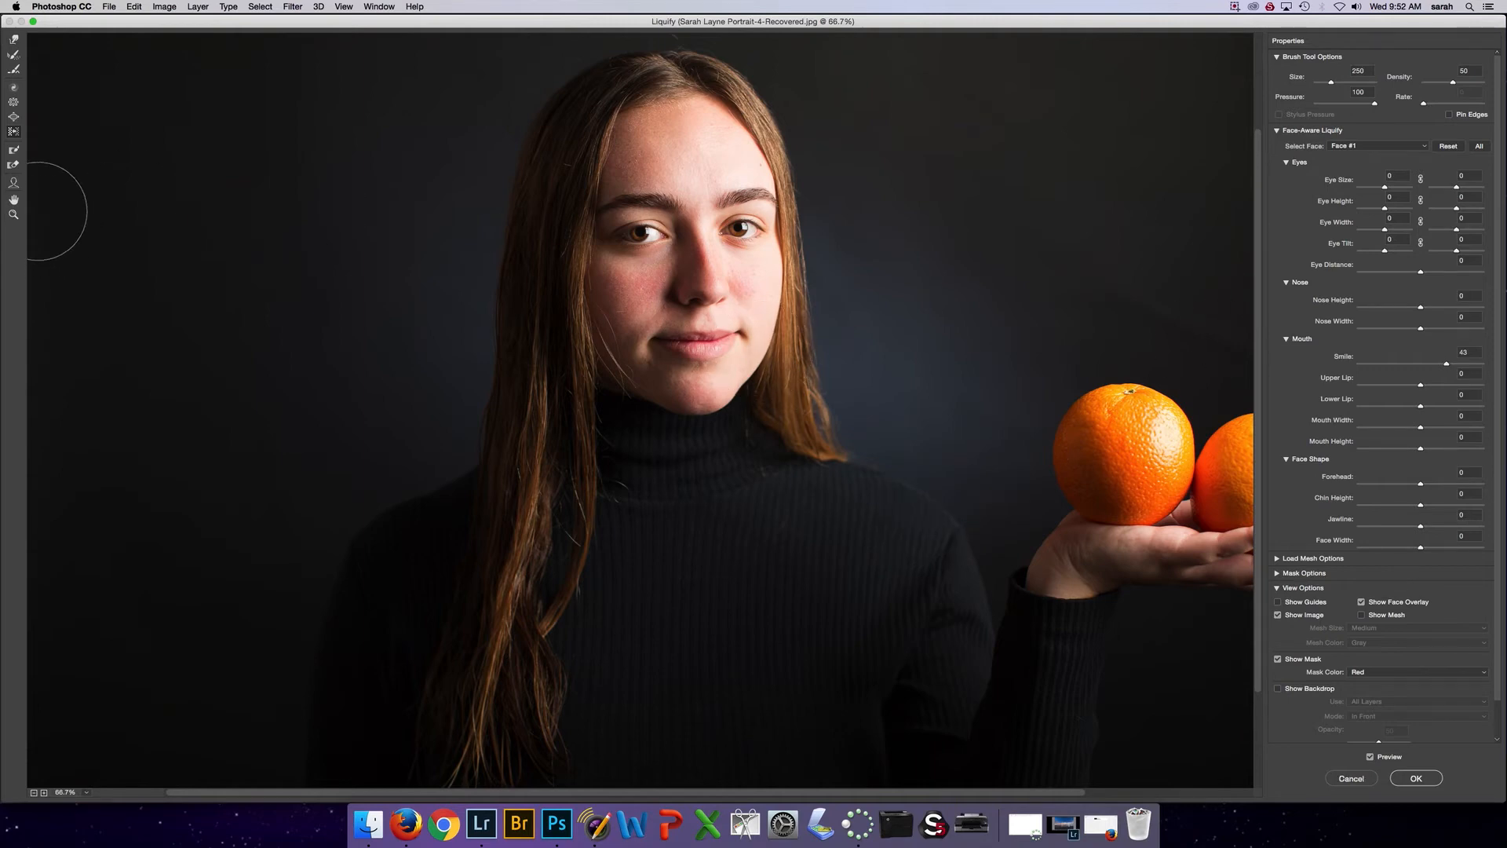
Activate the Freeze Mask tool with a size 100 brush
left_click(14, 151)
left_click(15, 153)
scroll(1068, 574, "down", 2)
scroll(1068, 575, "up", 1)
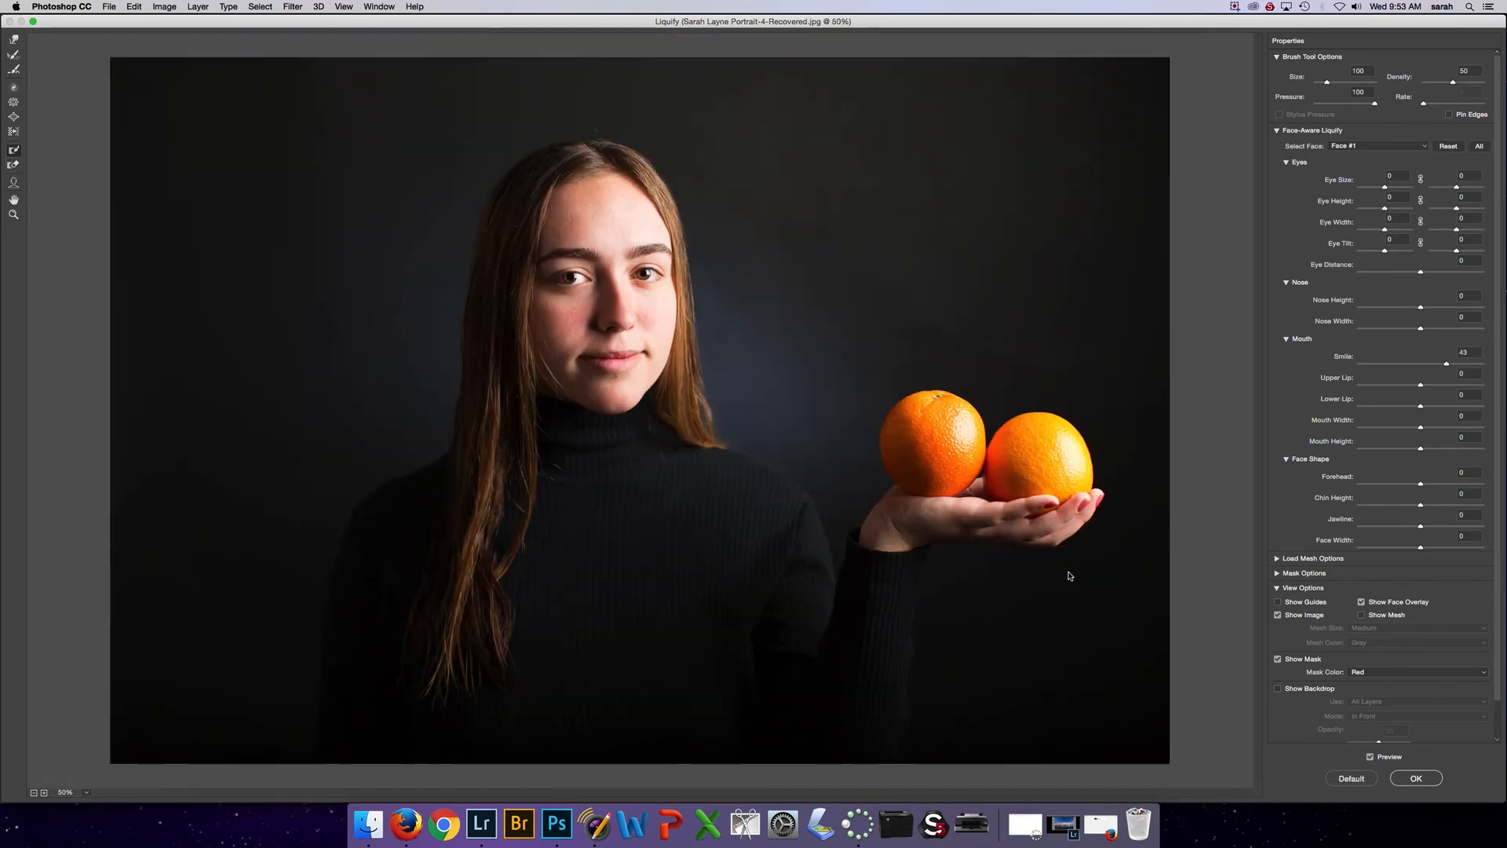
Compare the whole portrait with and without the Liquify changes by switching the preview off and on
scroll(1069, 576, "down", 1)
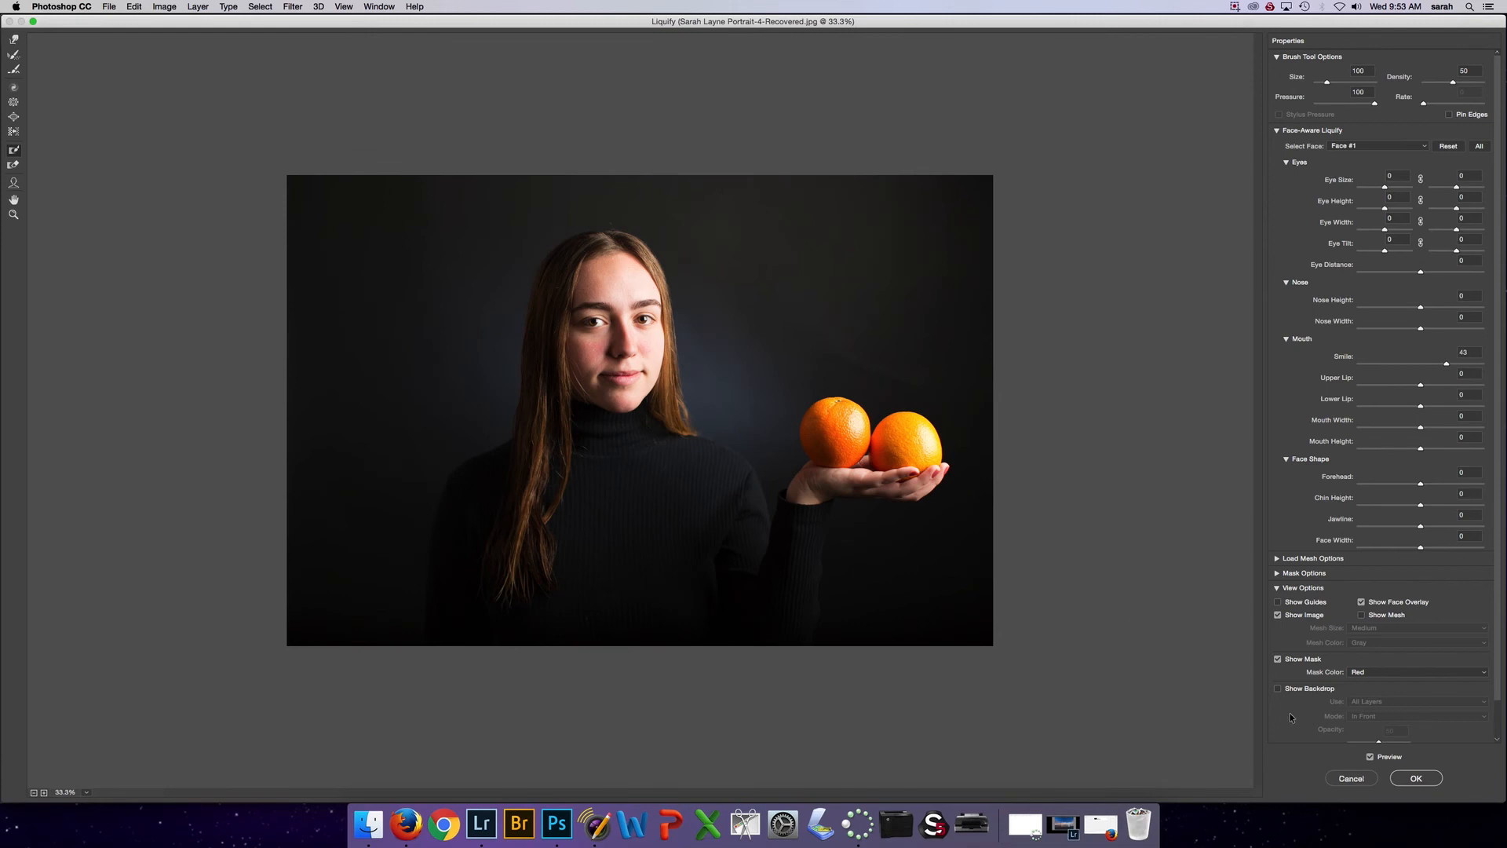
left_click(1371, 757)
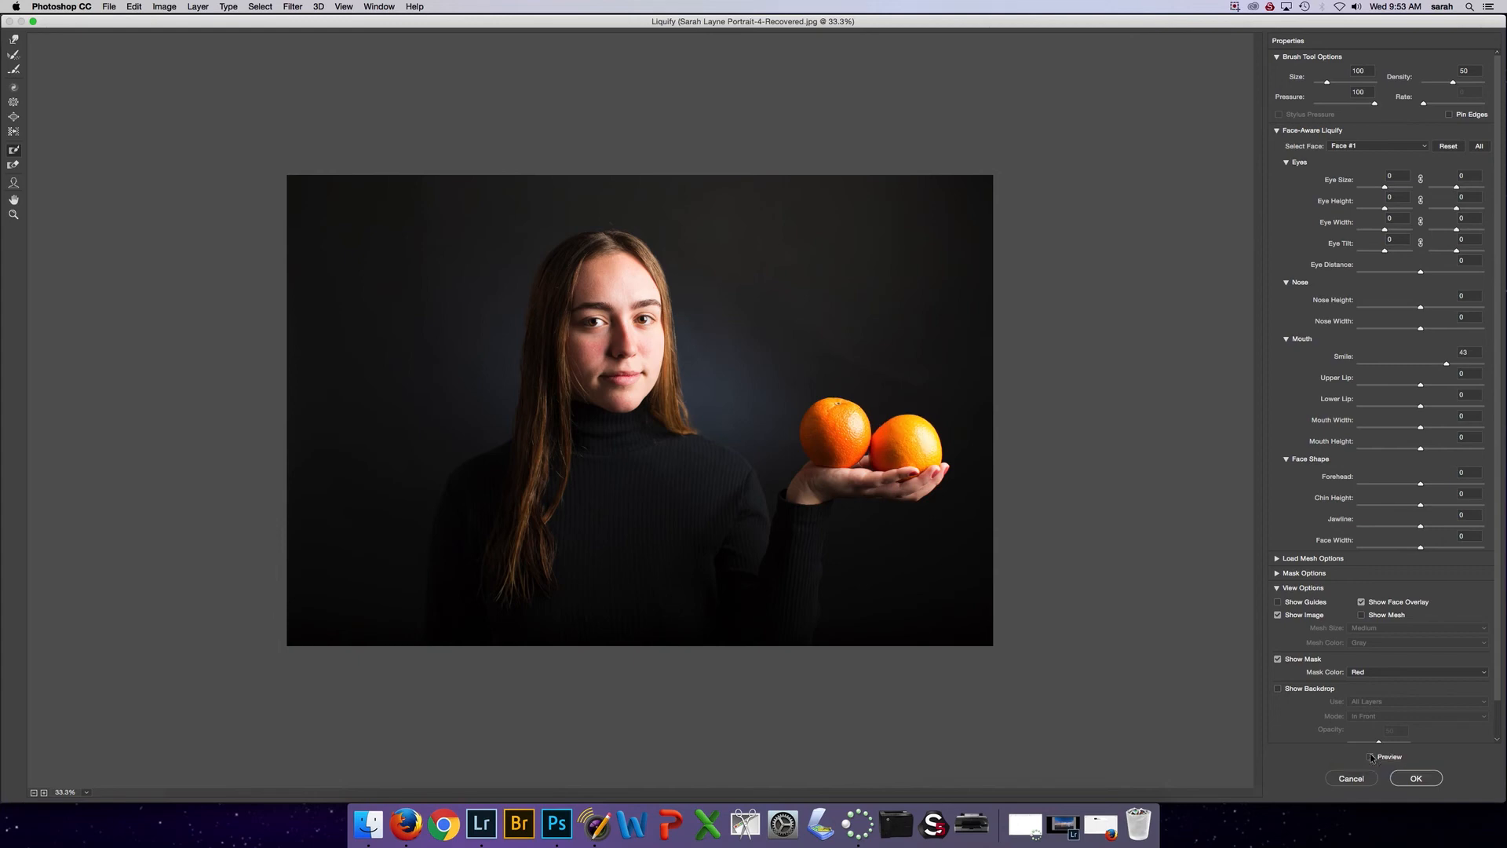
left_click(1371, 758)
left_click(1371, 757)
left_click(1371, 756)
left_click(1370, 757)
left_click(1371, 757)
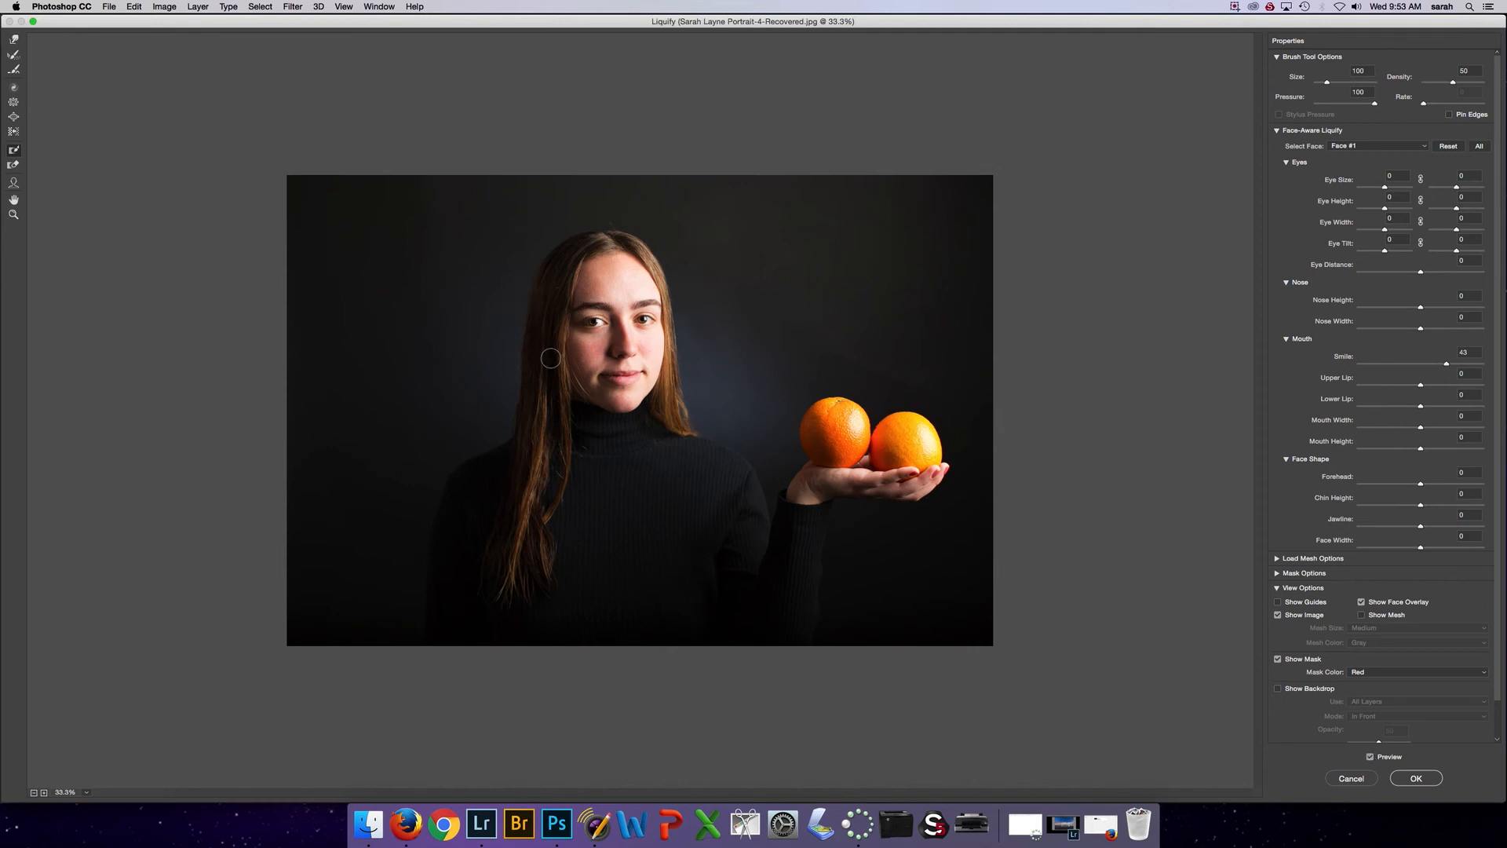
left_click(1371, 757)
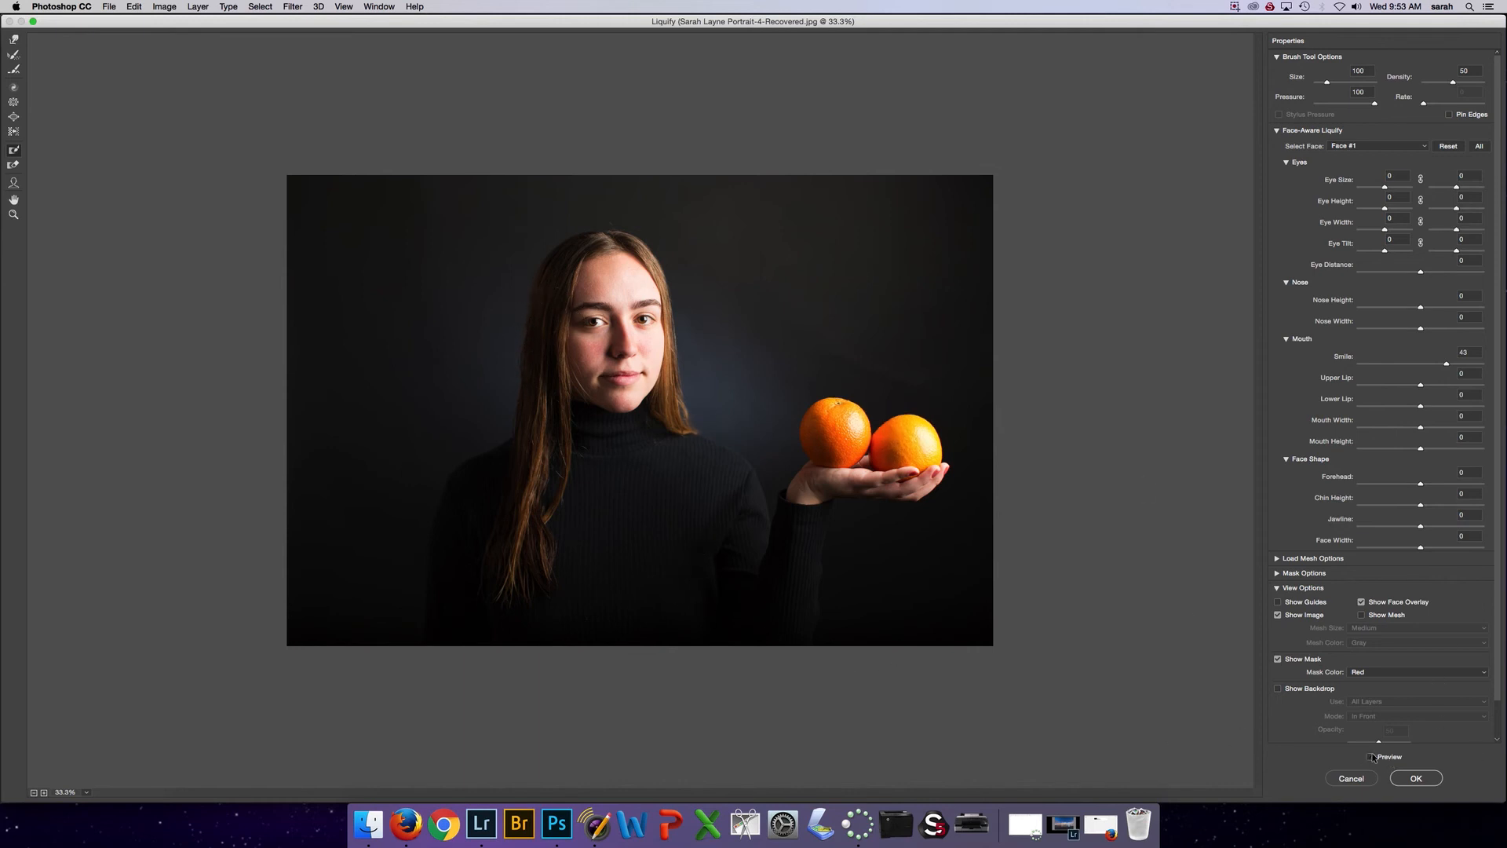
left_click(1371, 756)
left_click(1372, 756)
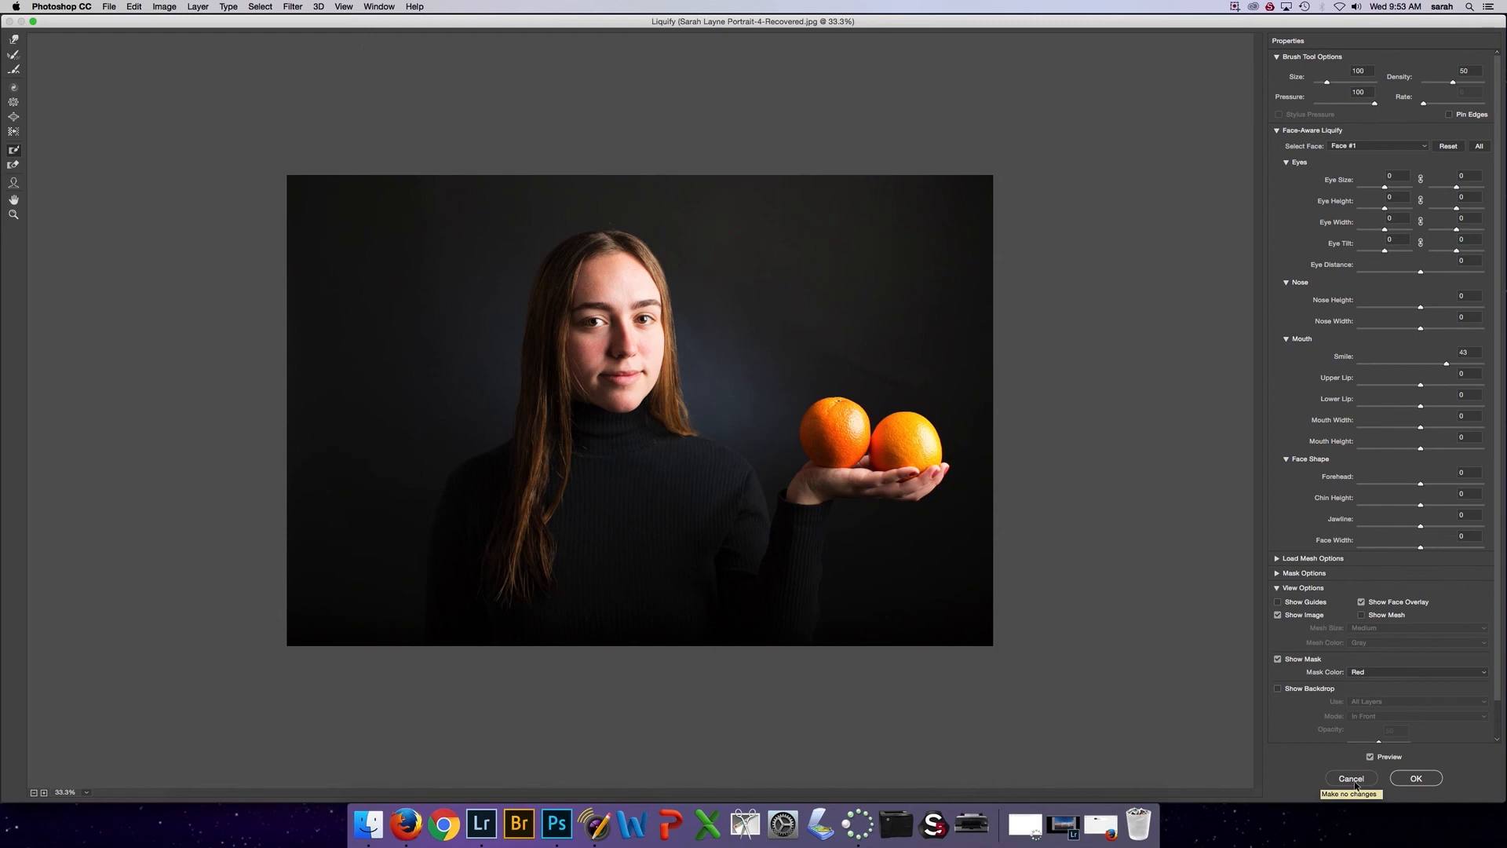
Apply the Liquify filter and toggle the liquify layer's visibility to compare before and after
left_click(1418, 778)
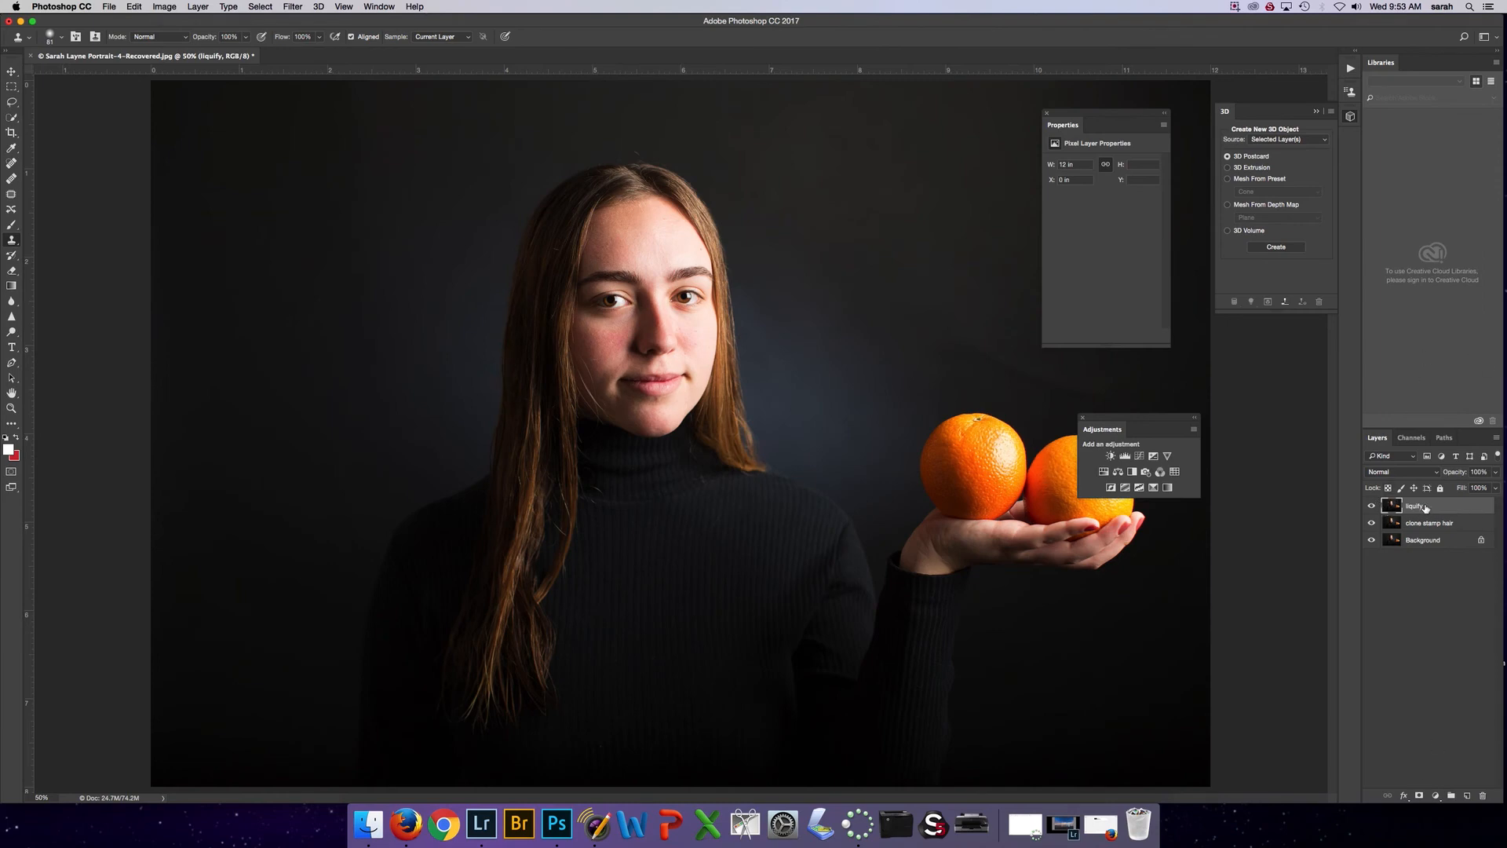
left_click(1372, 506)
left_click(1373, 507)
left_click(1373, 506)
left_click(1372, 506)
left_click(614, 823)
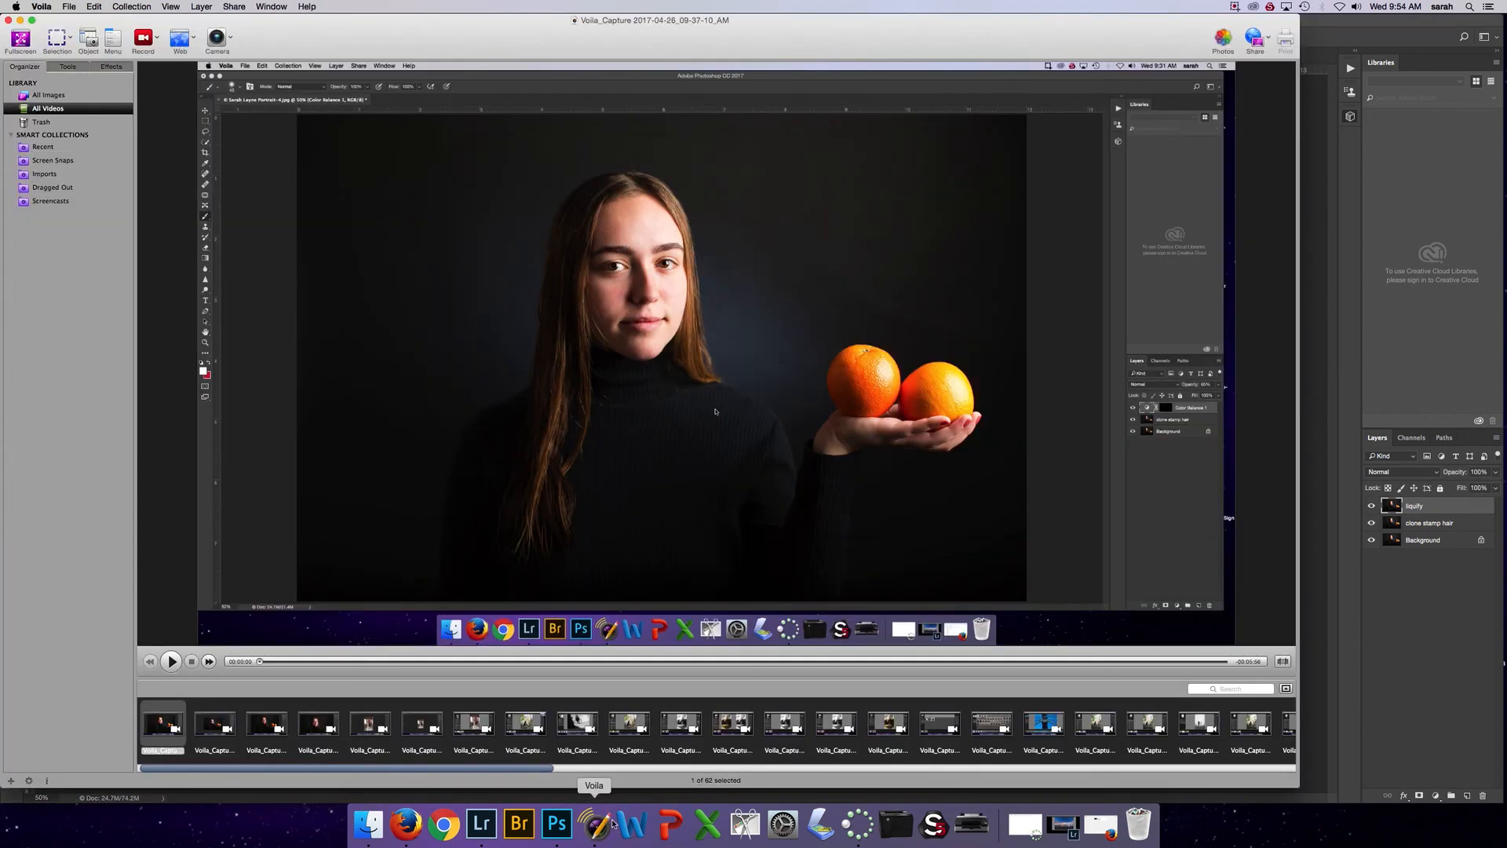